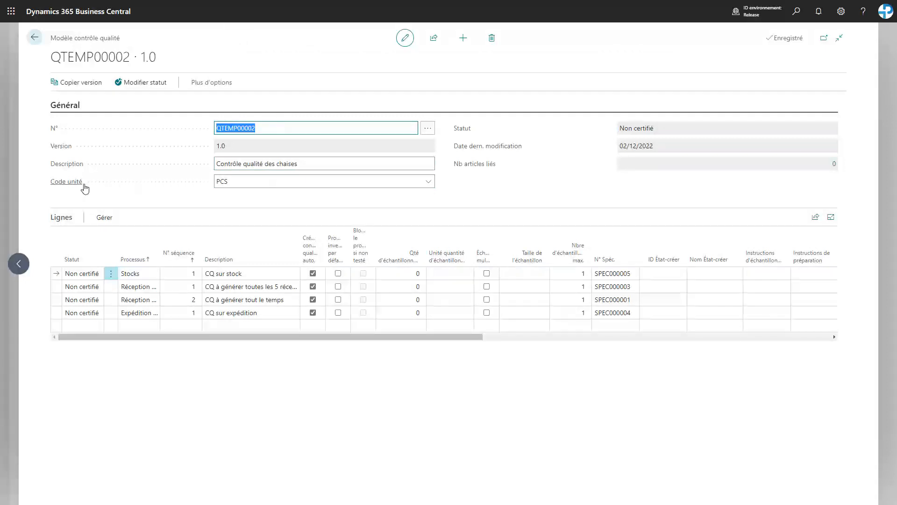
# Step: Review the frequency settings of the reception line "CQ à générer toutes les 5 réceptions" in the quality control template
pyautogui.moveTo(85, 188)
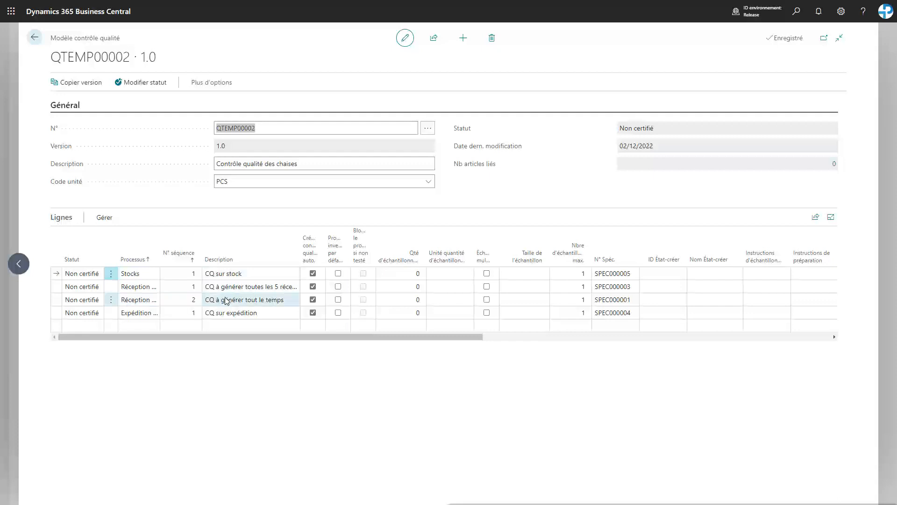
pyautogui.click(284, 290)
pyautogui.moveTo(296, 336); pyautogui.dragTo(585, 353)
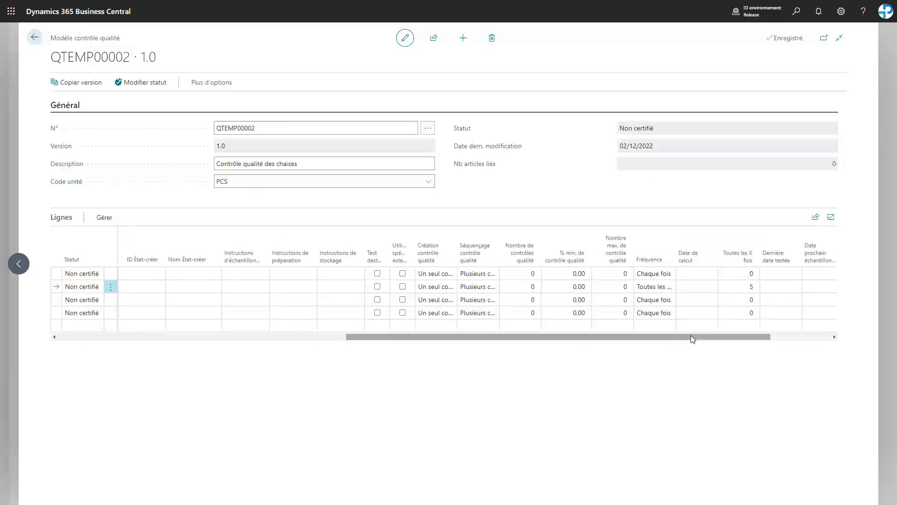
pyautogui.moveTo(693, 337); pyautogui.dragTo(150, 337)
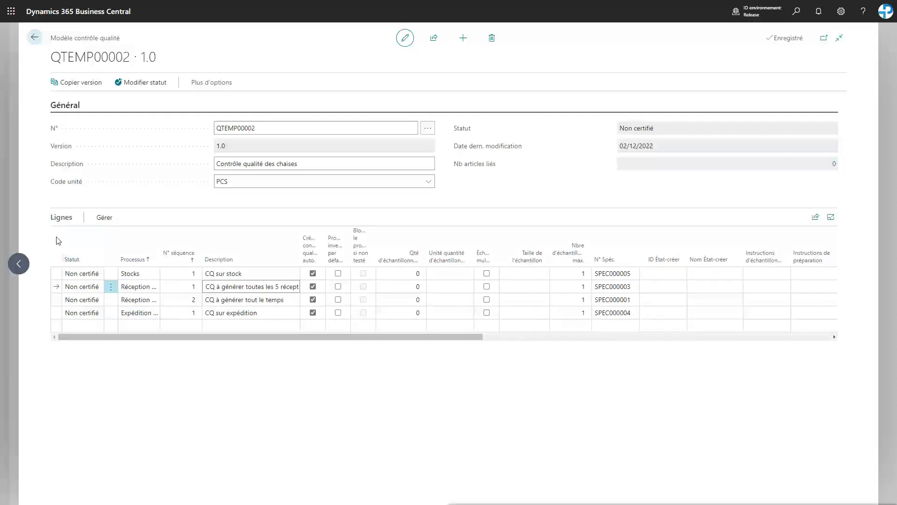
# Step: Set the status of all four quality control template lines to Validée
pyautogui.click(96, 274)
pyautogui.click(95, 275)
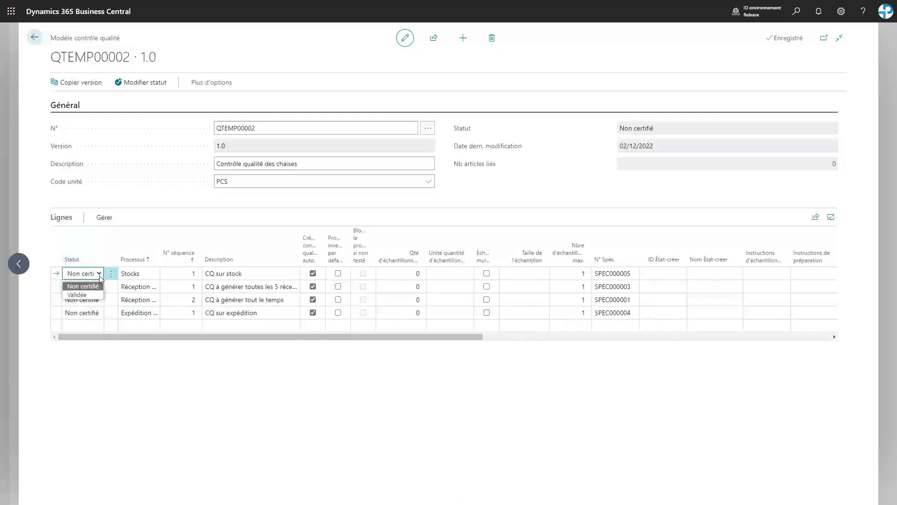
pyautogui.click(93, 295)
pyautogui.click(98, 287)
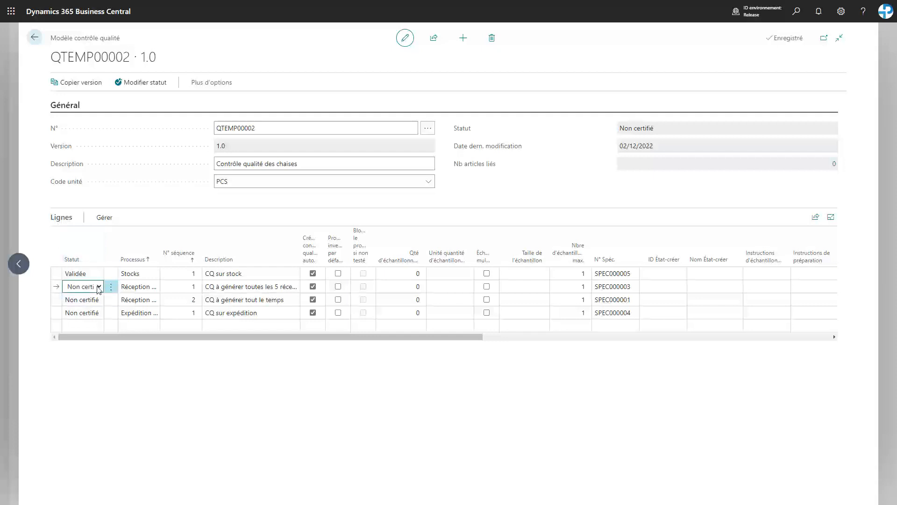
pyautogui.press('Down')
pyautogui.press('Down')
pyautogui.press('v')
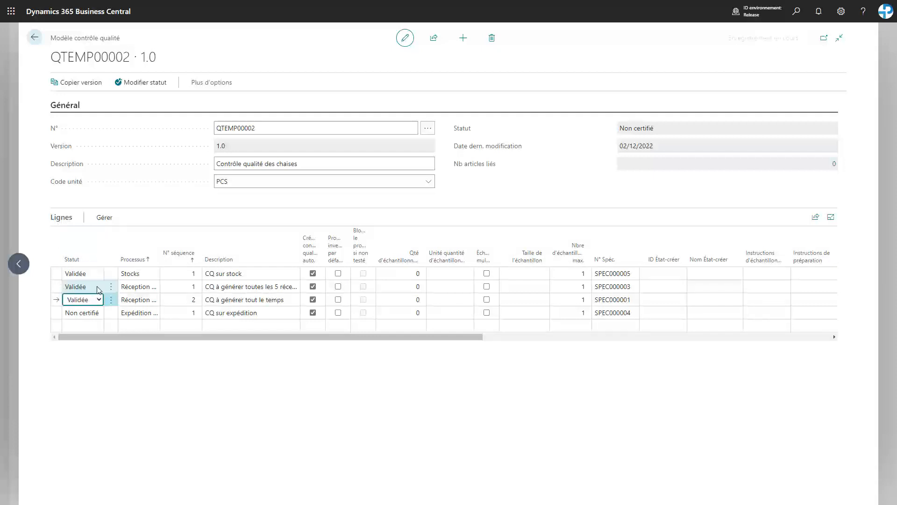
pyautogui.press('Down')
pyautogui.press('v')
pyautogui.press('Up')
pyautogui.click(11, 325)
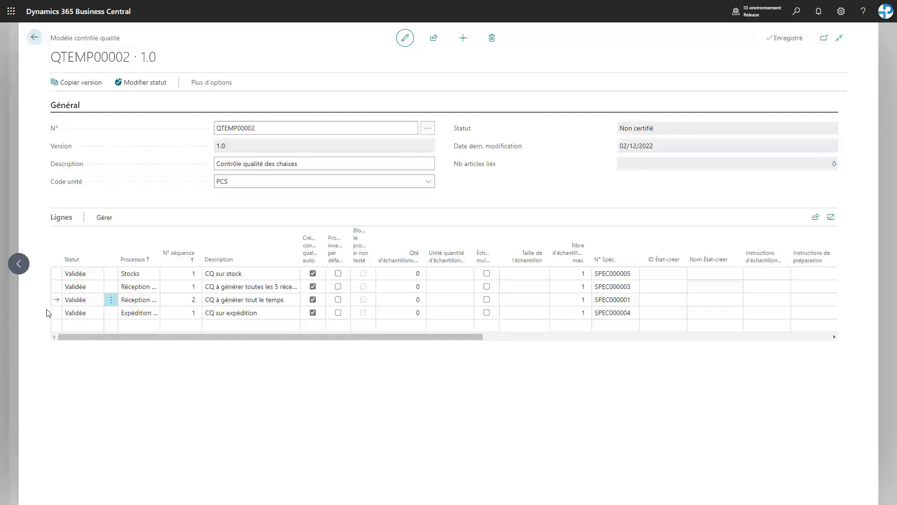
# Step: Change the overall status of template QTEMP00002 to Validée and return to the home page
pyautogui.click(146, 84)
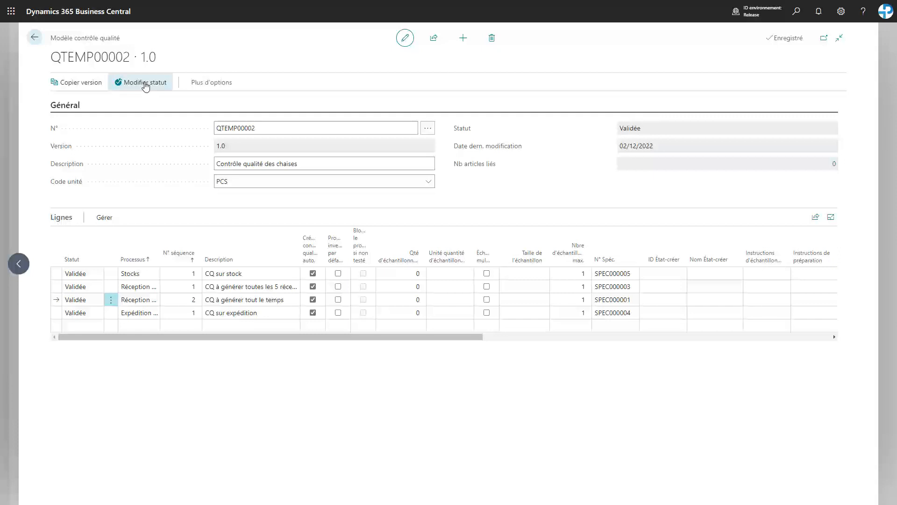
pyautogui.click(35, 38)
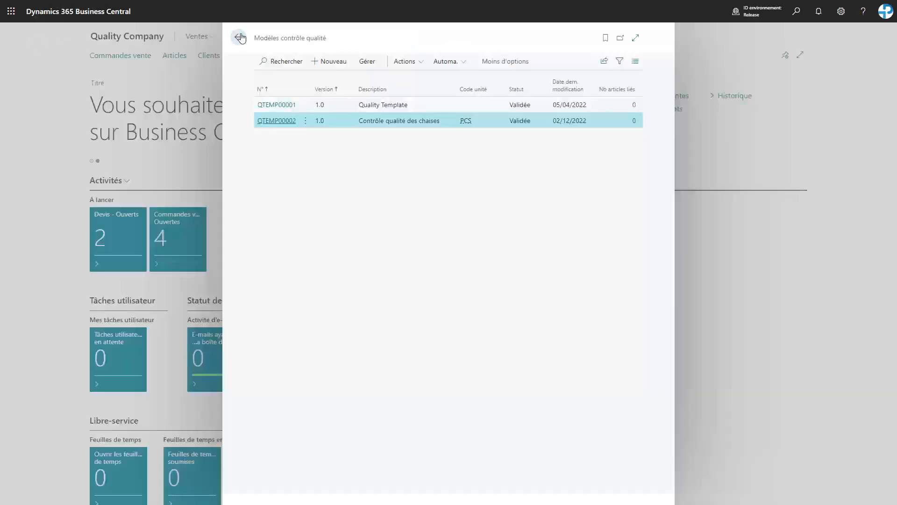
pyautogui.click(240, 38)
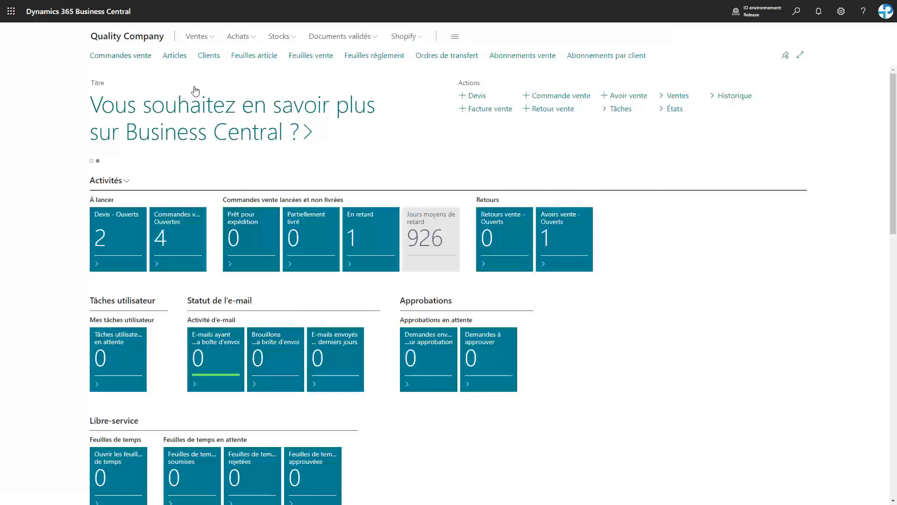
# Step: Attach quality control template QTEMP00002 to item 1925-W, Conference Bundle 1-6, from the item list
pyautogui.click(176, 55)
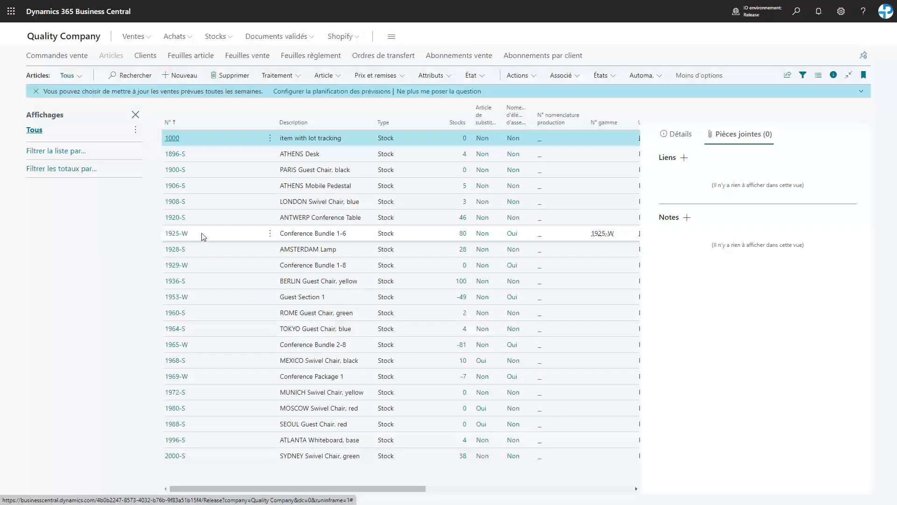
pyautogui.click(203, 236)
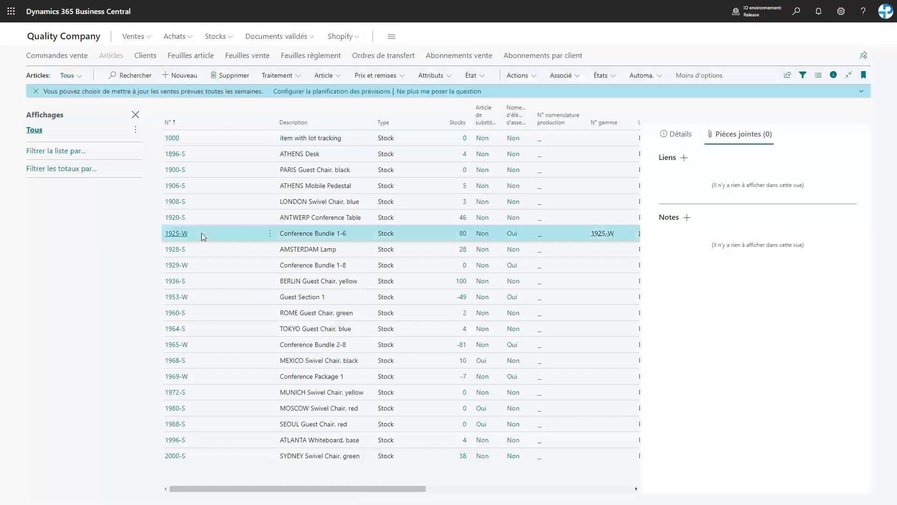
pyautogui.click(561, 77)
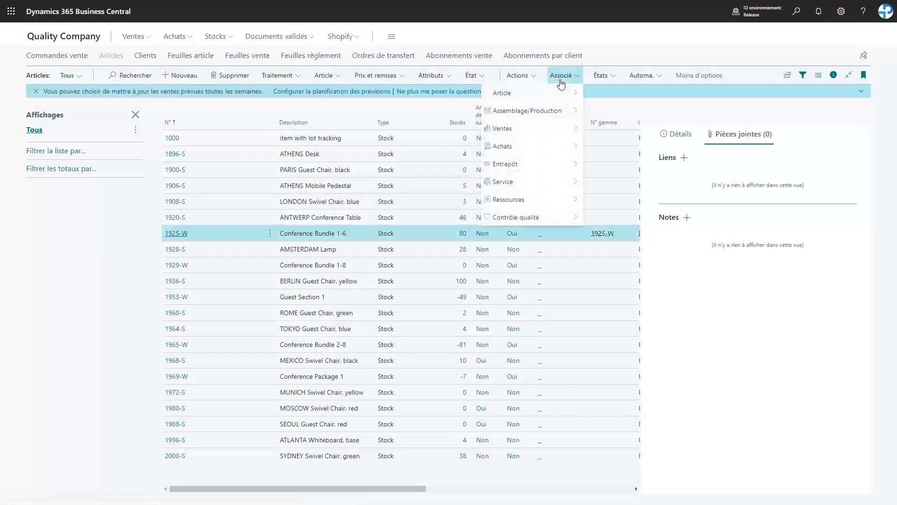
pyautogui.moveTo(565, 219)
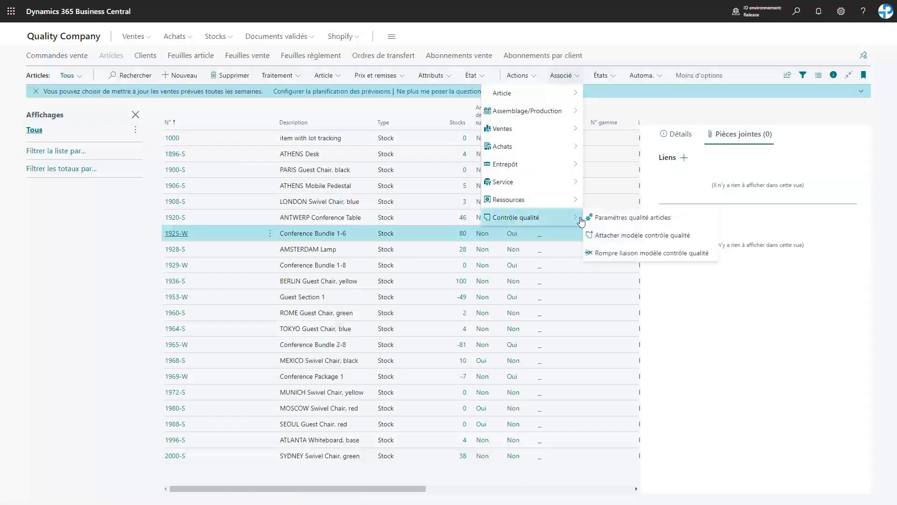
pyautogui.click(633, 237)
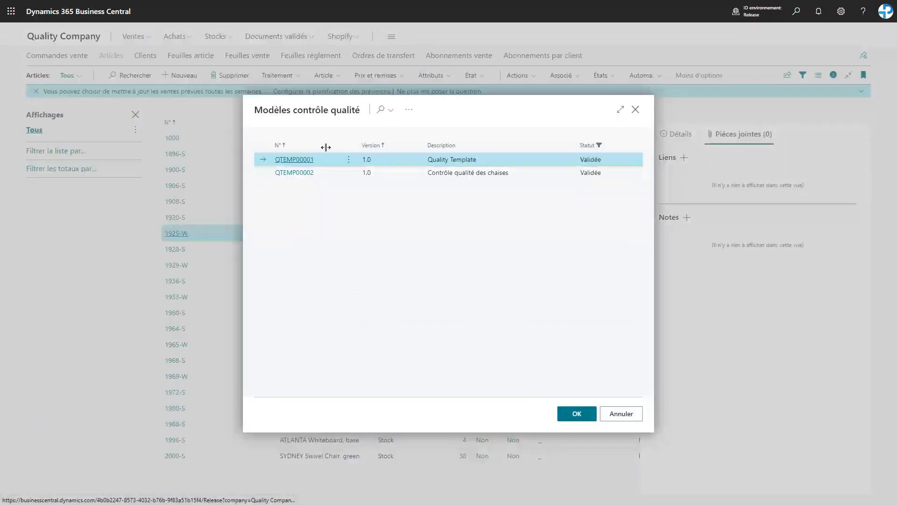
pyautogui.click(412, 175)
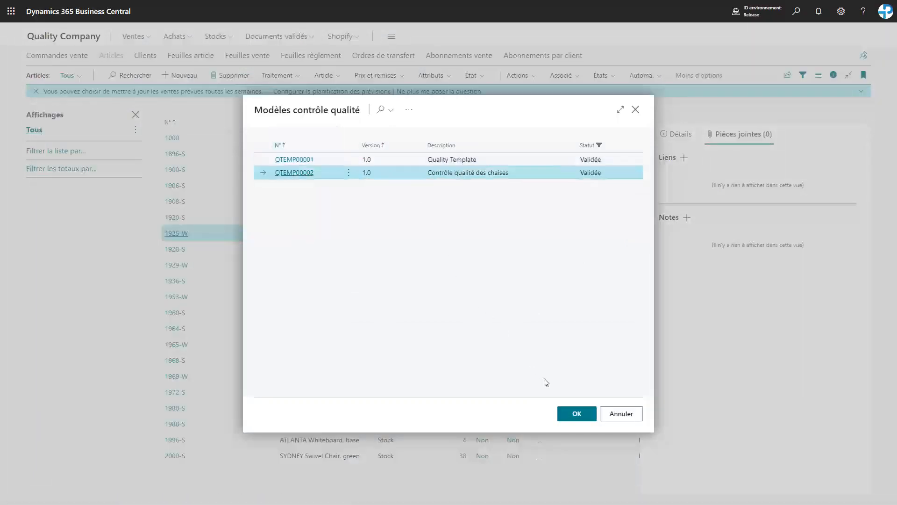
pyautogui.click(577, 414)
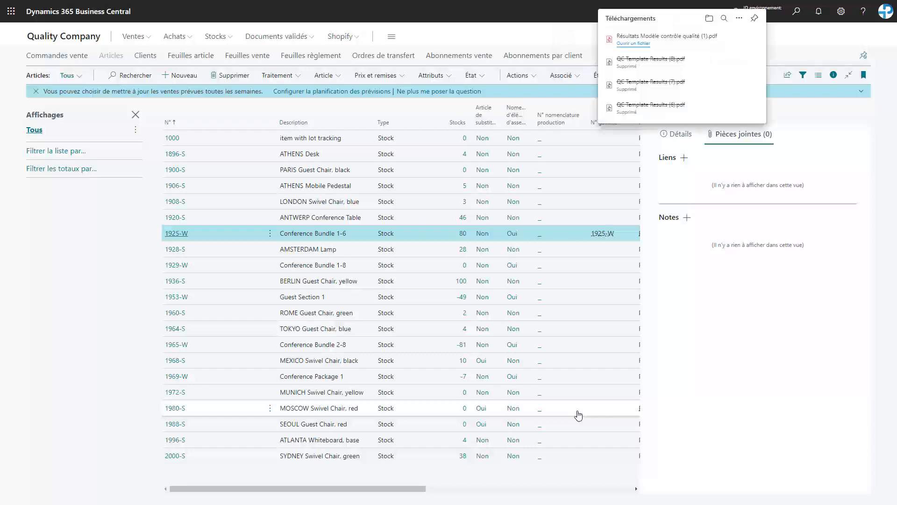
# Step: Read the downloaded "Résultats Modèle contrôle qualité (1).pdf" report and close it
pyautogui.click(645, 44)
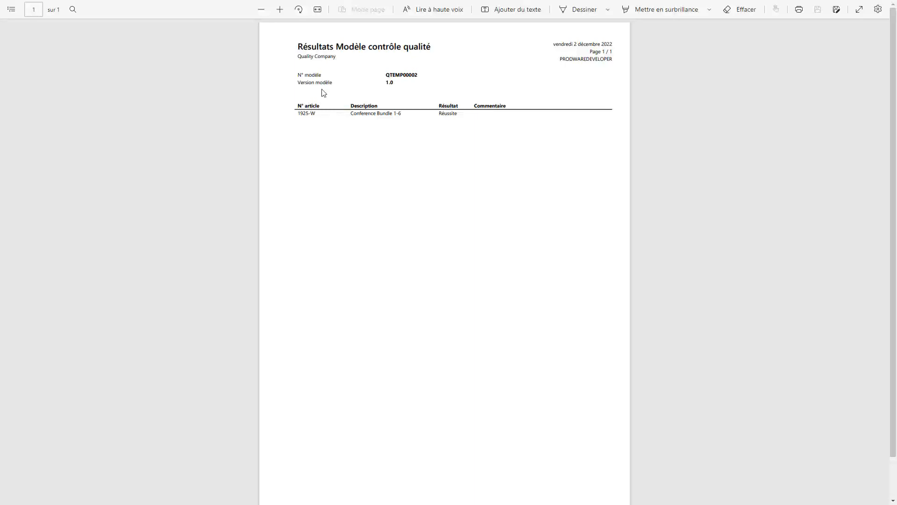
pyautogui.moveTo(237, 2)
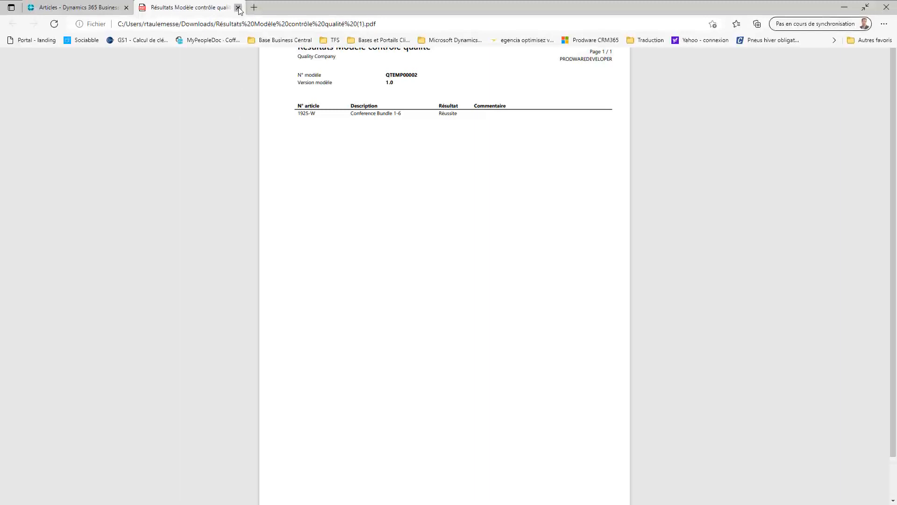
pyautogui.click(238, 8)
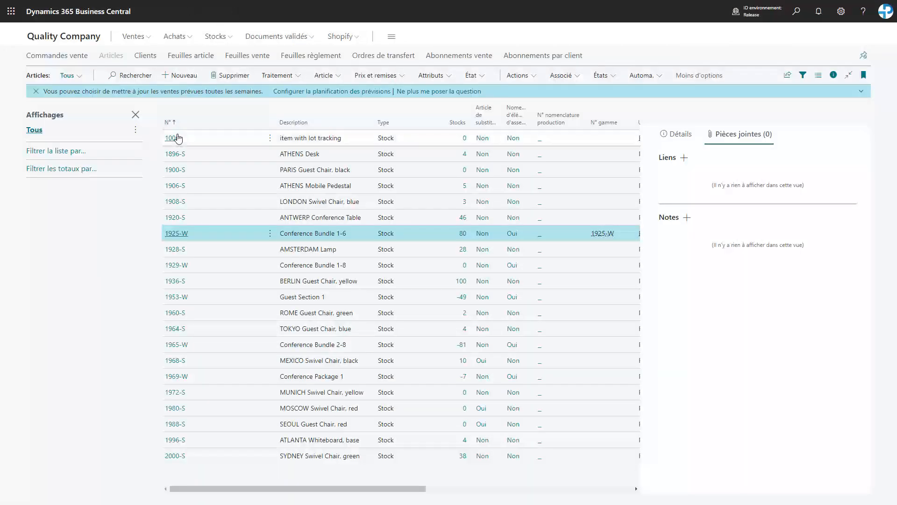
# Step: Examine the quality control commands available on the card of item 1896-S, ATHENS Desk, and return to the item list
pyautogui.click(177, 157)
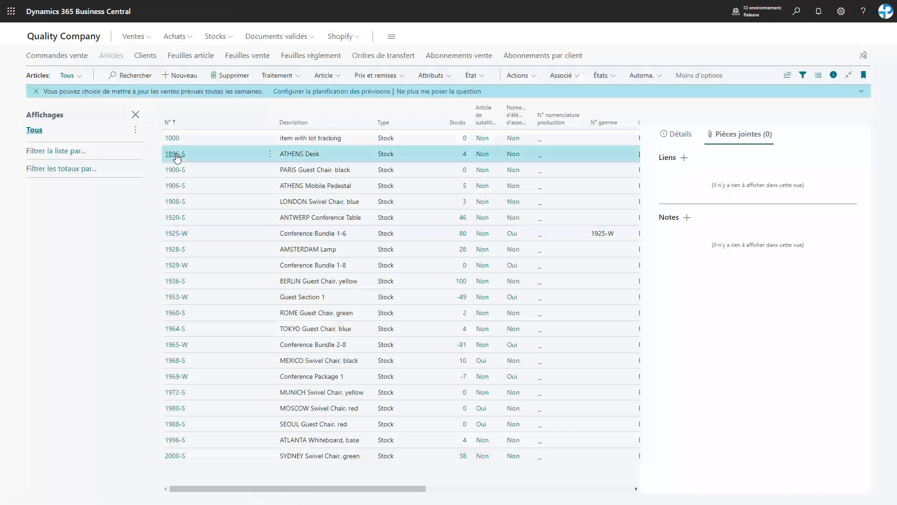
pyautogui.click(176, 157)
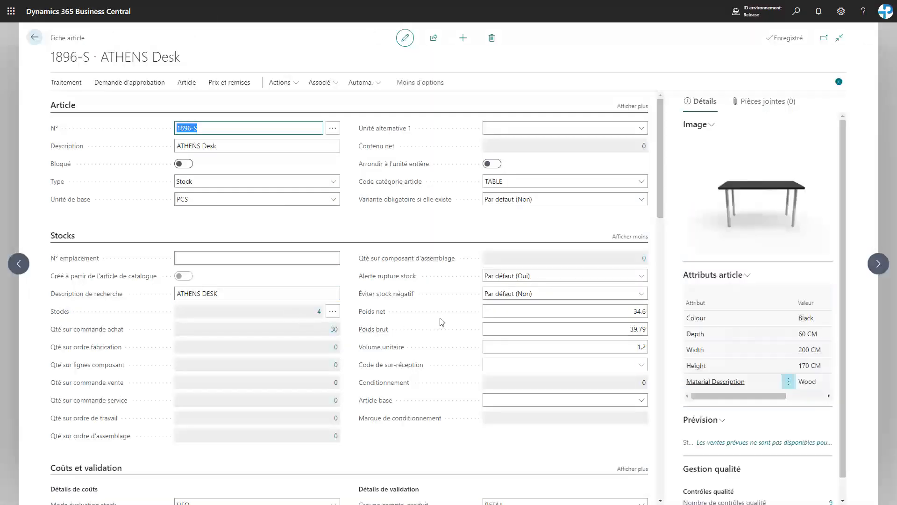
pyautogui.click(330, 84)
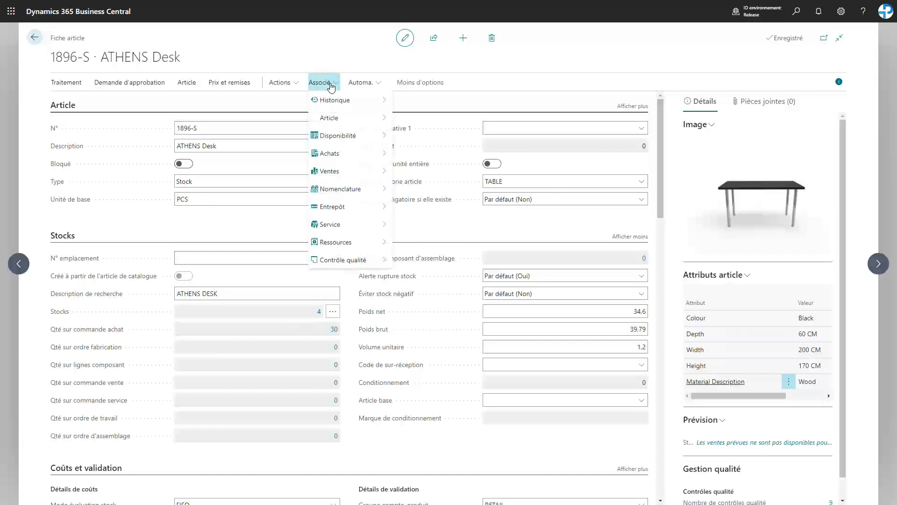
pyautogui.moveTo(386, 260)
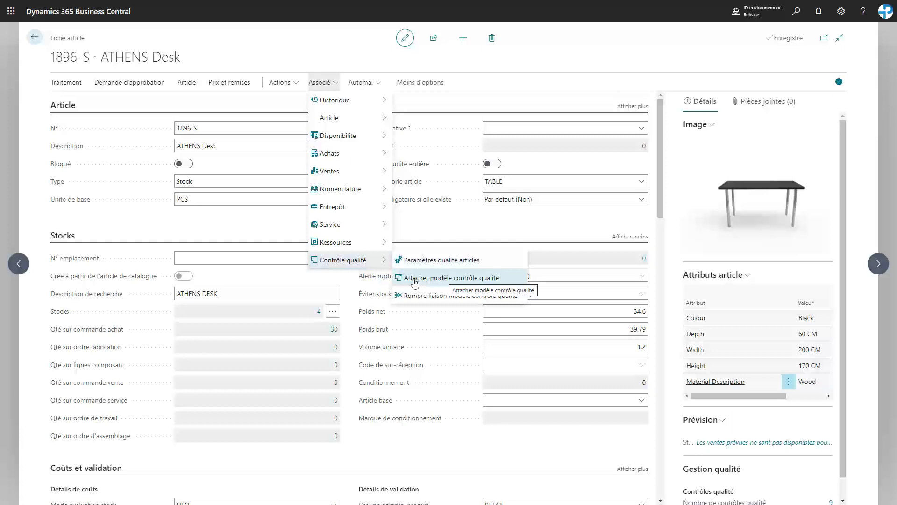
pyautogui.click(520, 99)
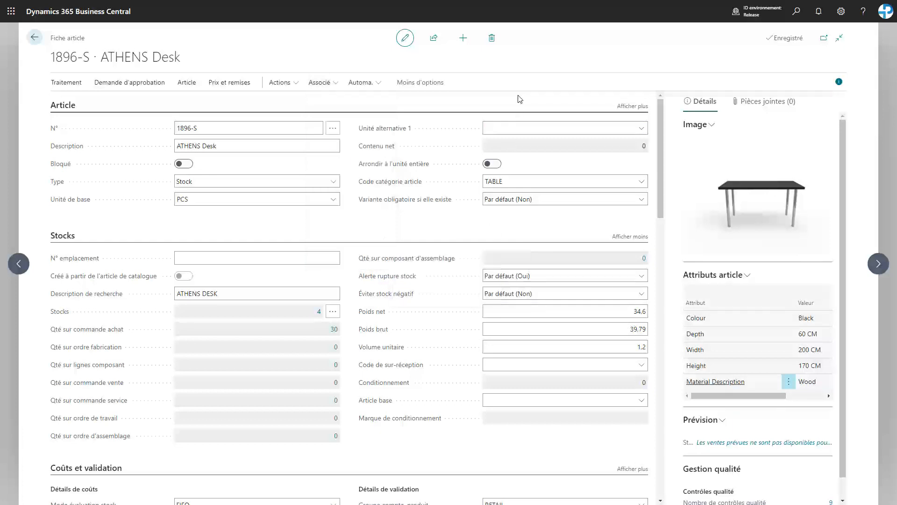
pyautogui.click(38, 42)
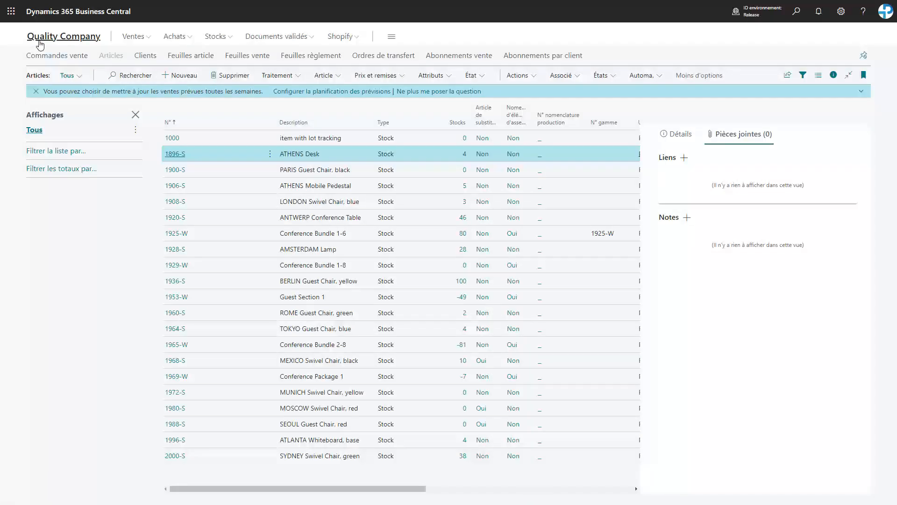
# Step: Select items 1906-S, 1920-S, 1928-S and 1936-S together in the item list
pyautogui.click(206, 192)
pyautogui.keyDown('ctrl'); pyautogui.click(206, 218); pyautogui.keyUp('ctrl')
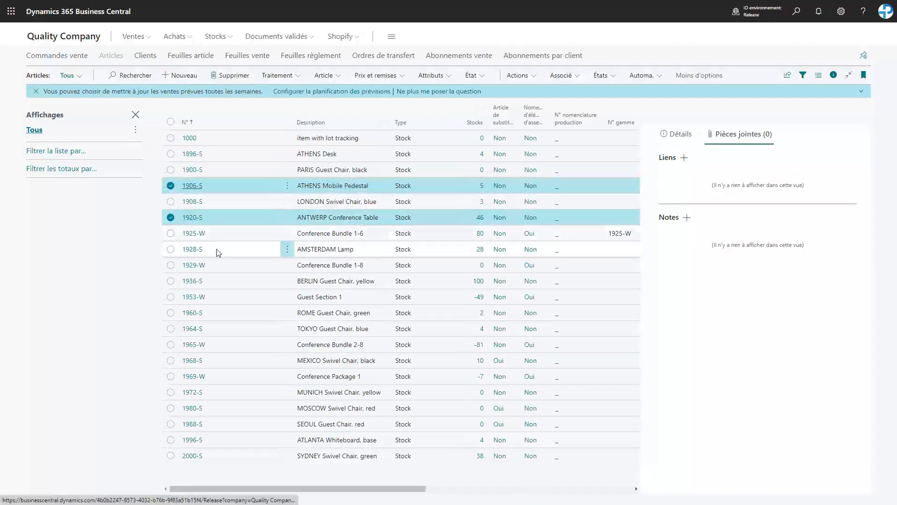
pyautogui.keyDown('ctrl'); pyautogui.click(216, 248); pyautogui.keyUp('ctrl')
pyautogui.keyDown('ctrl'); pyautogui.click(222, 278); pyautogui.keyUp('ctrl')
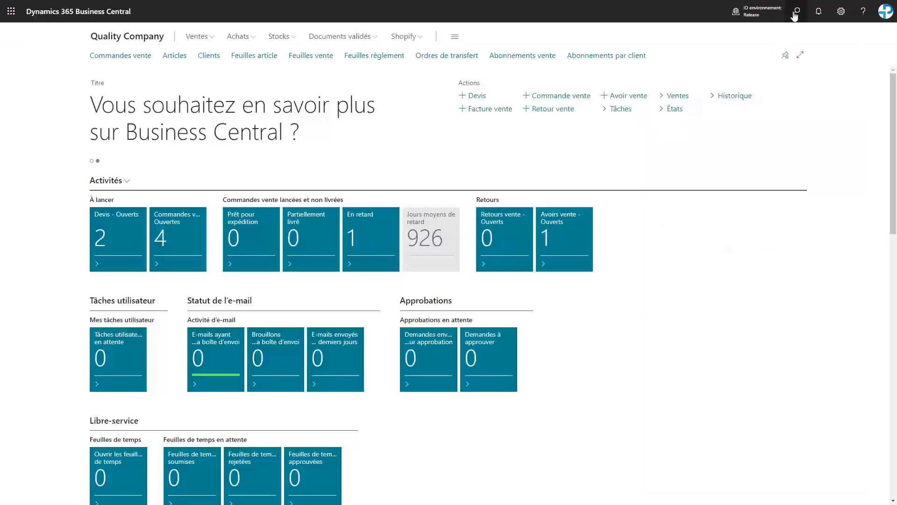
# Step: Search for "par qu art" and open the Paramètres qualité articles page
pyautogui.click(796, 11)
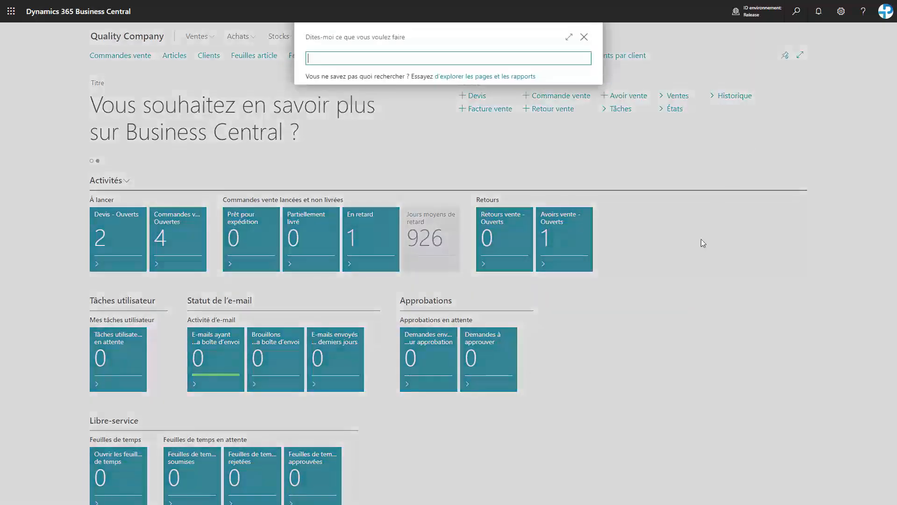
pyautogui.write('par')
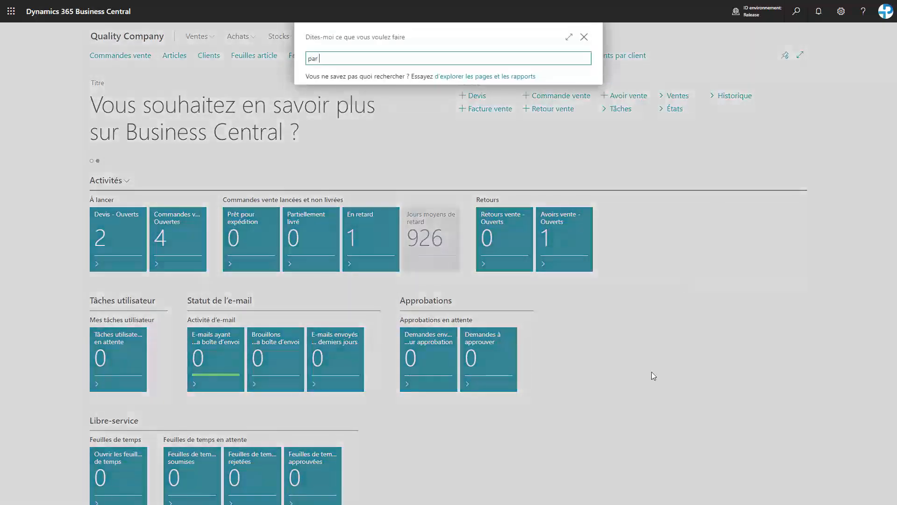
pyautogui.write(' qu art')
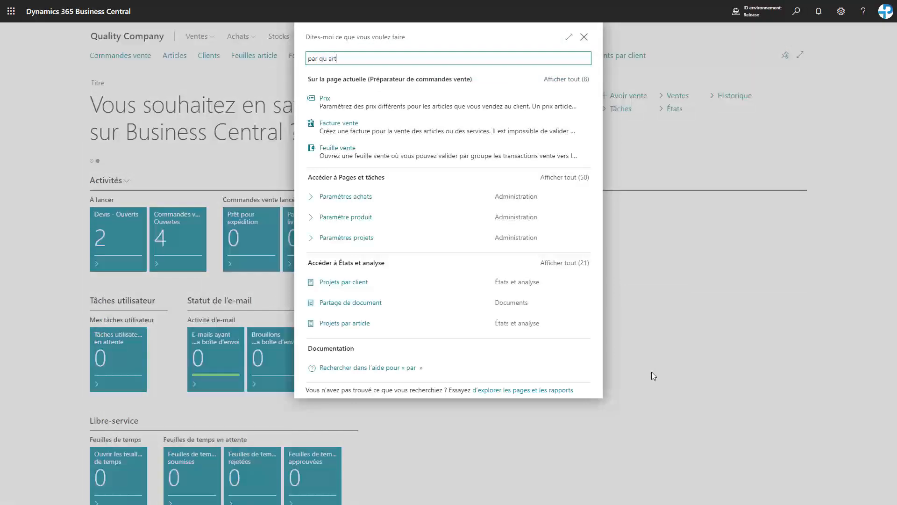
pyautogui.click(345, 202)
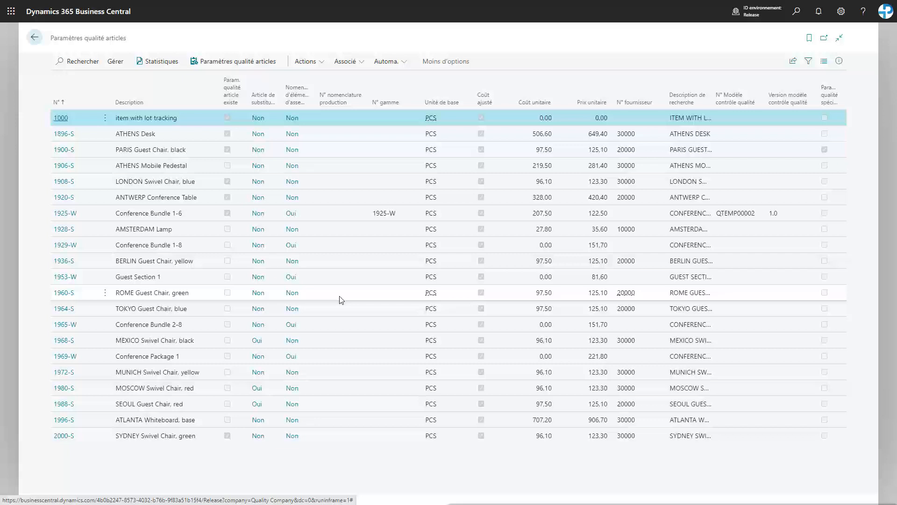
# Step: Select items 1908-S, 1936-S, 1960-S, 1964-S, 1968-S and 1900-S together in the item quality settings list
pyautogui.click(191, 184)
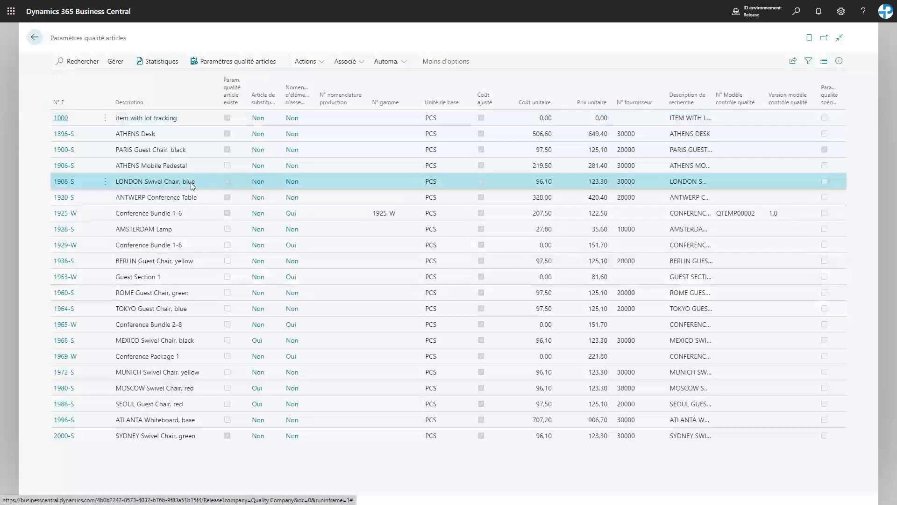
pyautogui.keyDown('ctrl'); pyautogui.click(194, 261); pyautogui.keyUp('ctrl')
pyautogui.keyDown('ctrl'); pyautogui.click(195, 295); pyautogui.keyUp('ctrl')
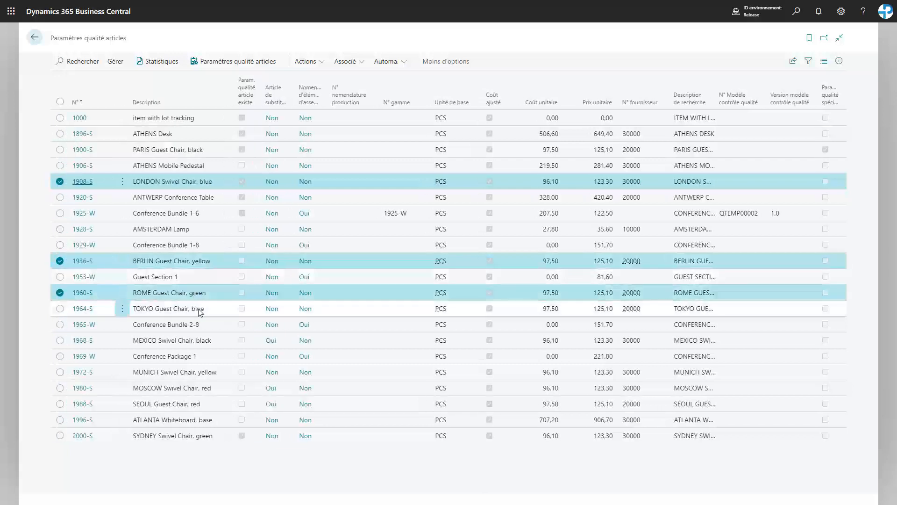
pyautogui.keyDown('ctrl'); pyautogui.click(198, 308); pyautogui.keyUp('ctrl')
pyautogui.keyDown('ctrl'); pyautogui.click(206, 339); pyautogui.keyUp('ctrl')
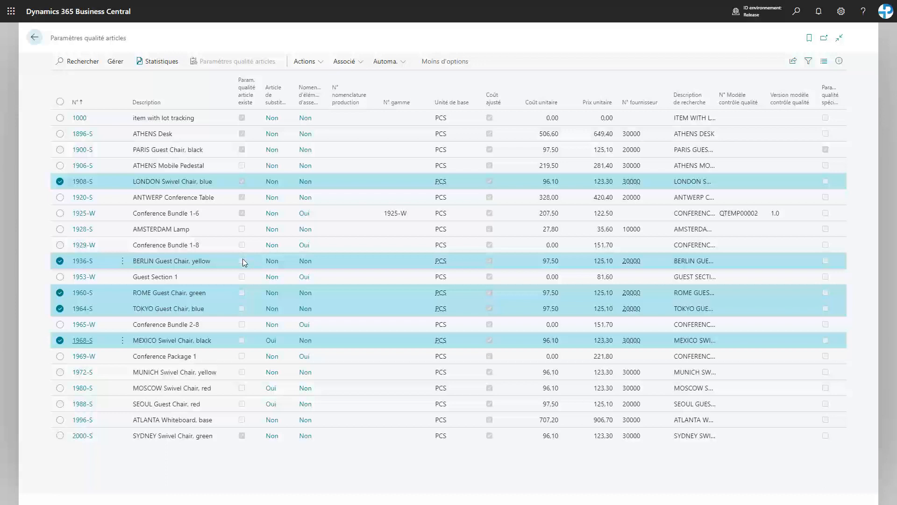
pyautogui.keyDown('ctrl'); pyautogui.click(201, 149); pyautogui.keyUp('ctrl')
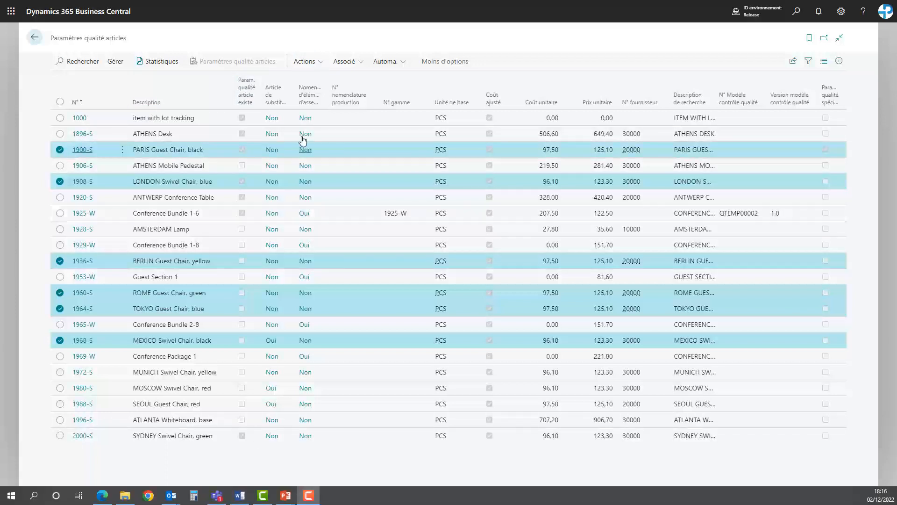
# Step: Attach quality control template QTEMP00002, version 1.0, to the selected items
pyautogui.click(308, 67)
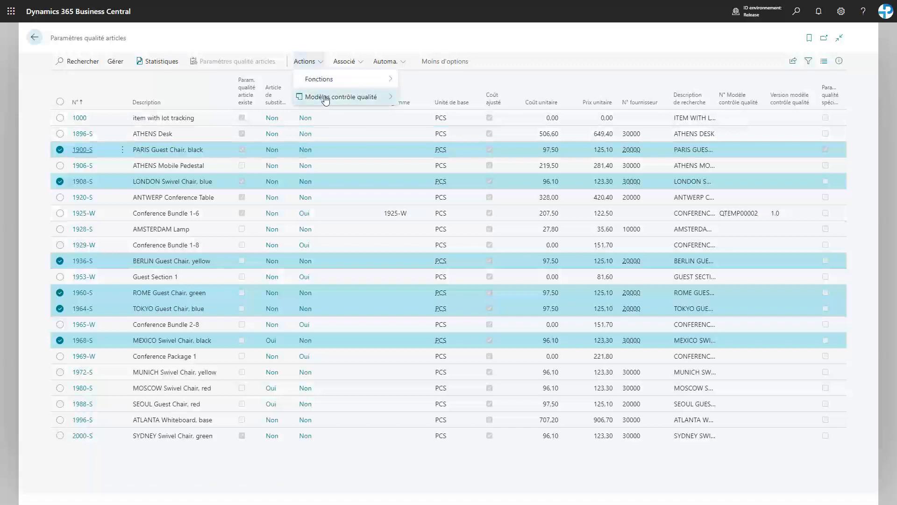
pyautogui.moveTo(327, 97)
pyautogui.click(465, 117)
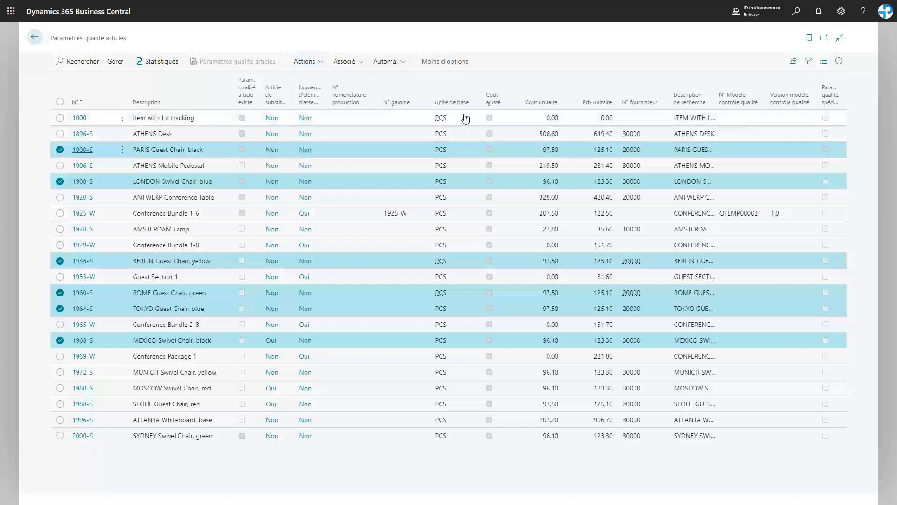
pyautogui.click(300, 174)
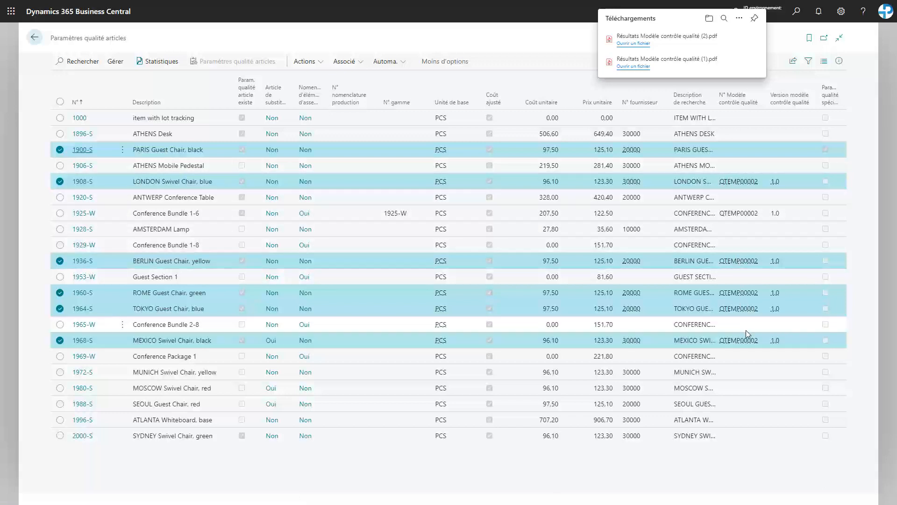
# Step: Read the downloaded "Résultats Modèle contrôle qualité (2).pdf" report, close it and open the quality settings of item 1936-S
pyautogui.click(635, 43)
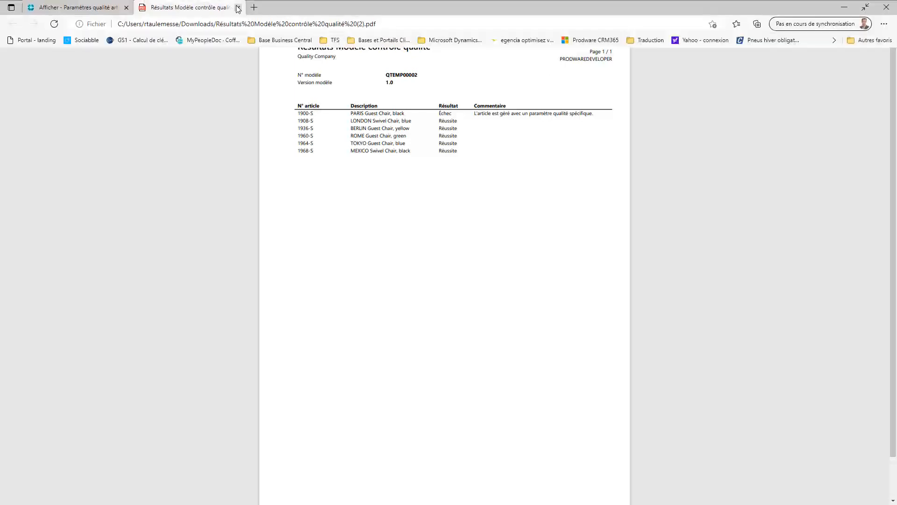
pyautogui.click(238, 9)
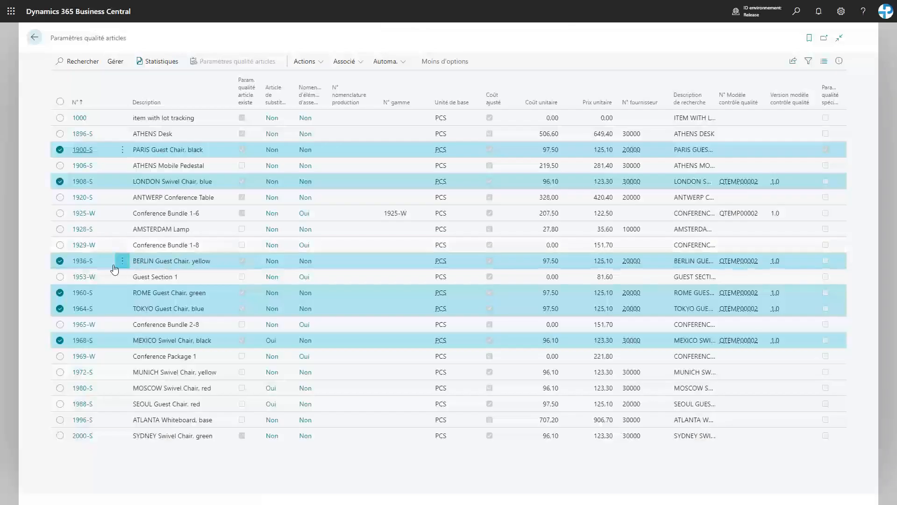
pyautogui.click(82, 261)
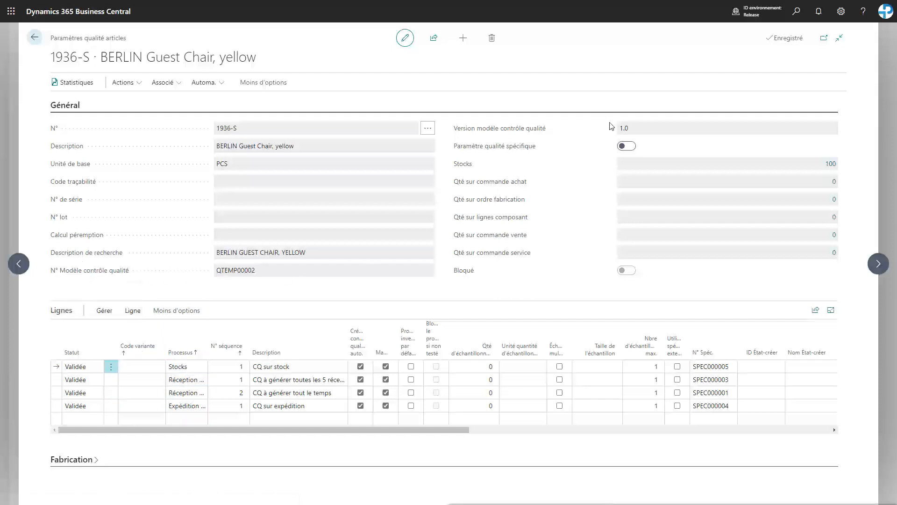
# Step: Try to set the status of the "CQ sur expédition" line to Non certifié, and discard the change
pyautogui.click(82, 406)
pyautogui.click(94, 406)
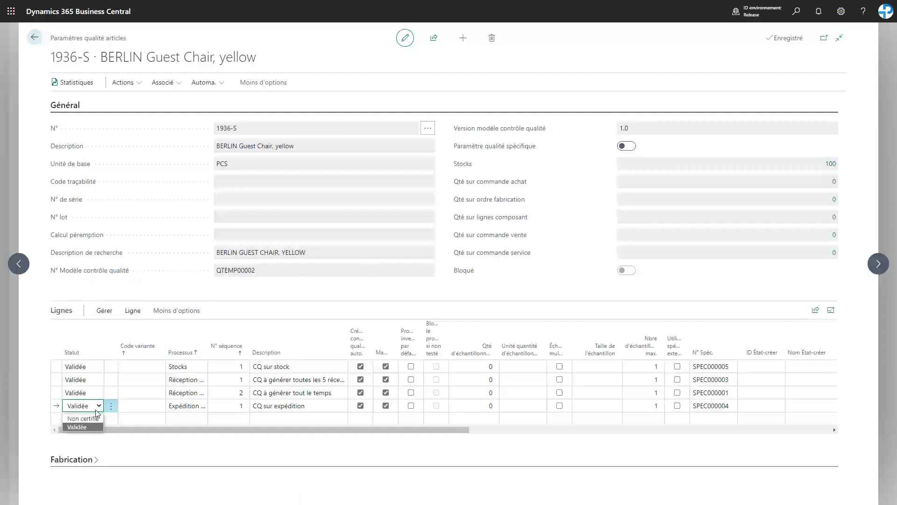
pyautogui.click(94, 419)
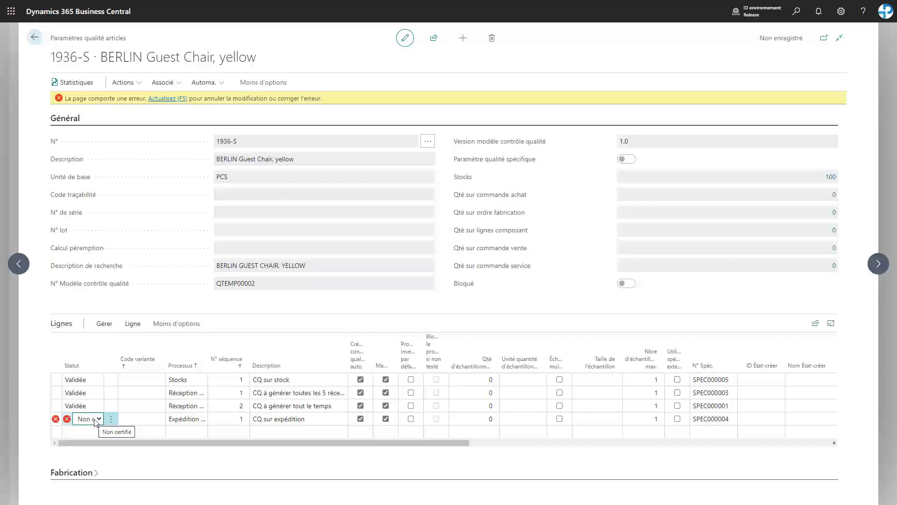
pyautogui.press('F5')
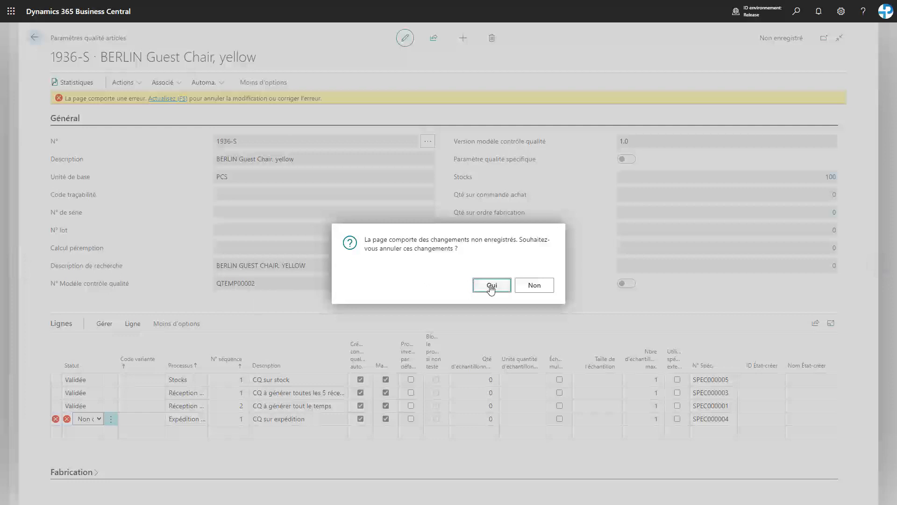
pyautogui.click(491, 286)
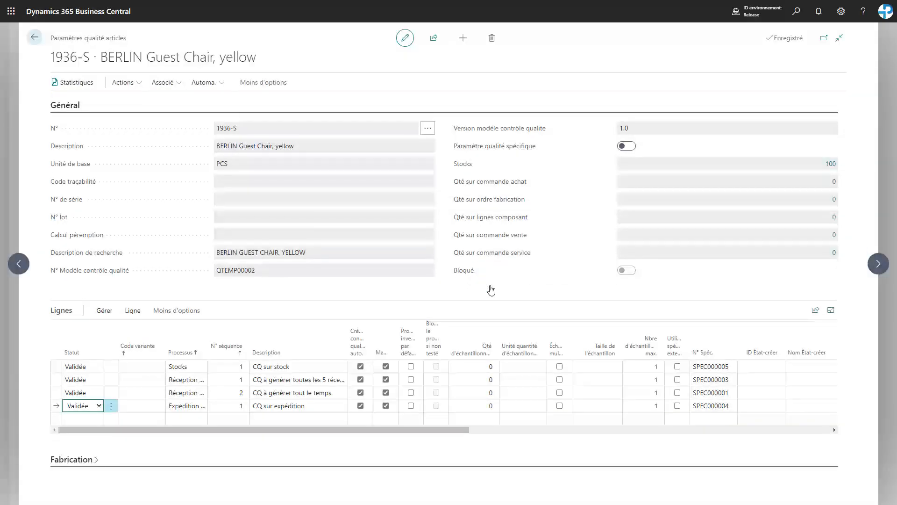
# Step: Break the link between item 1936-S and its quality control template
pyautogui.click(136, 82)
pyautogui.moveTo(142, 100)
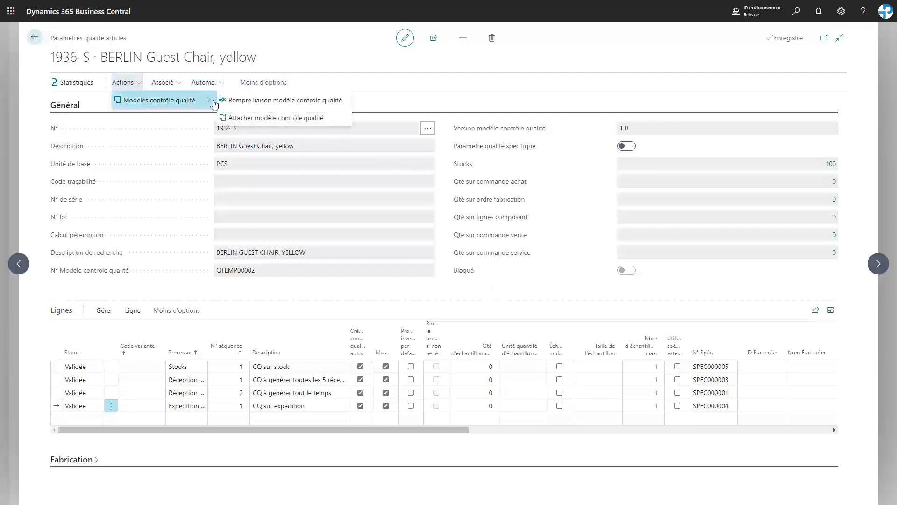
pyautogui.click(250, 100)
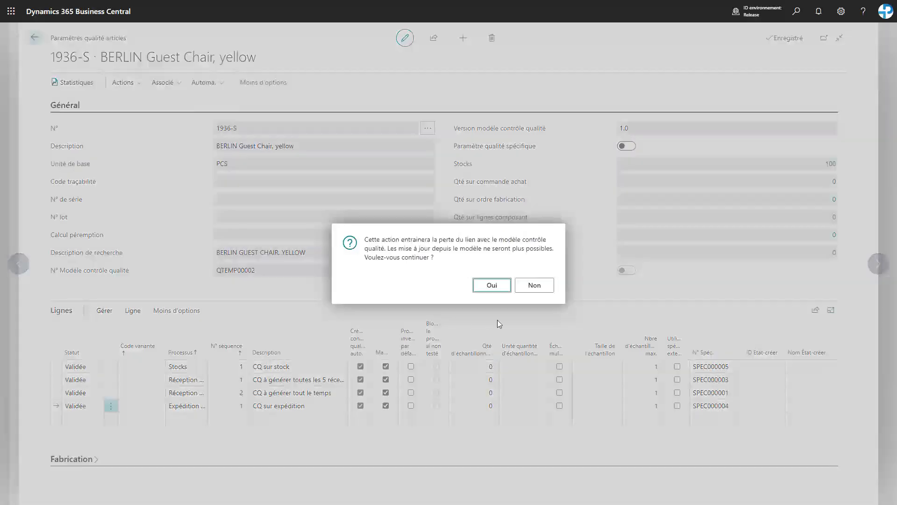
pyautogui.click(494, 285)
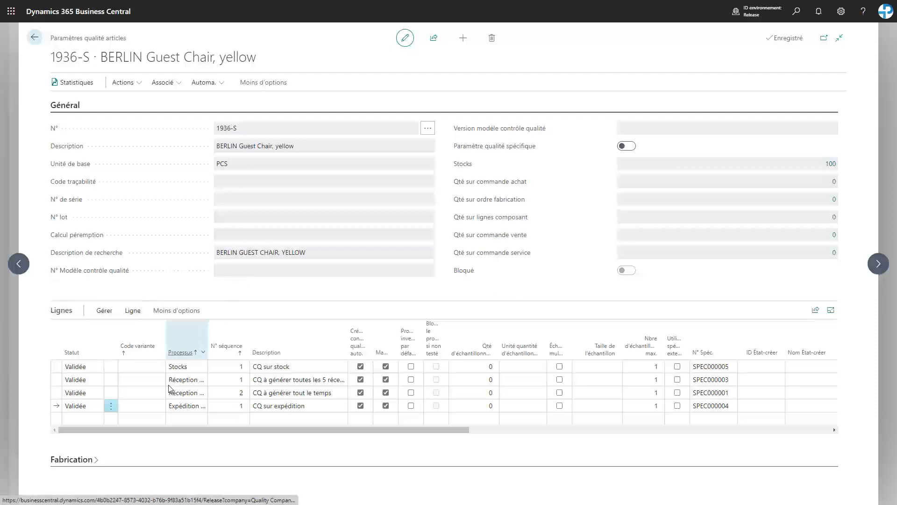
# Step: Set the status of the "CQ sur expédition" and "CQ à générer tout le temps" lines to Non certifié
pyautogui.click(91, 409)
pyautogui.click(92, 420)
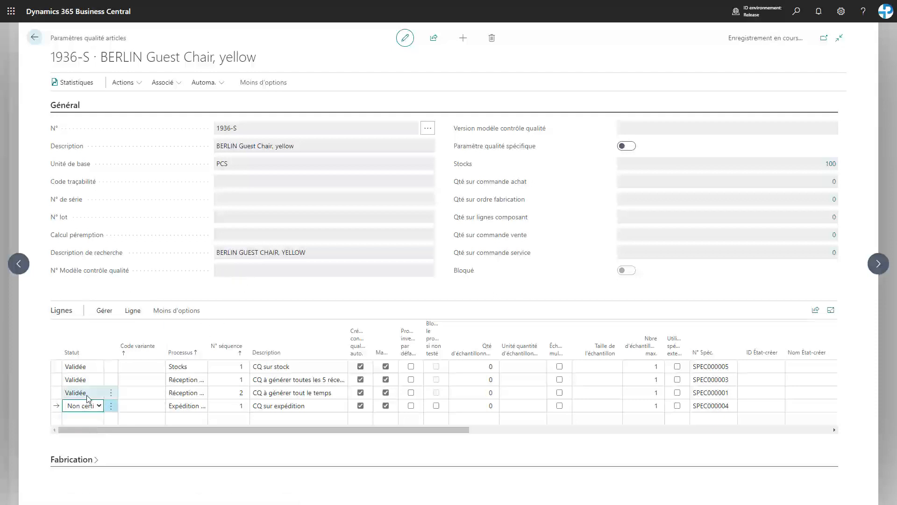
pyautogui.click(90, 392)
pyautogui.click(99, 392)
pyautogui.click(96, 405)
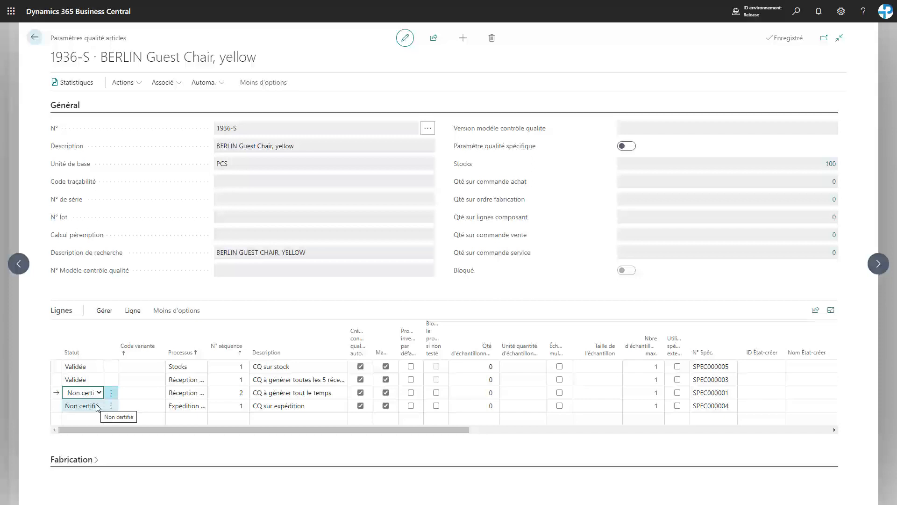
pyautogui.click(115, 208)
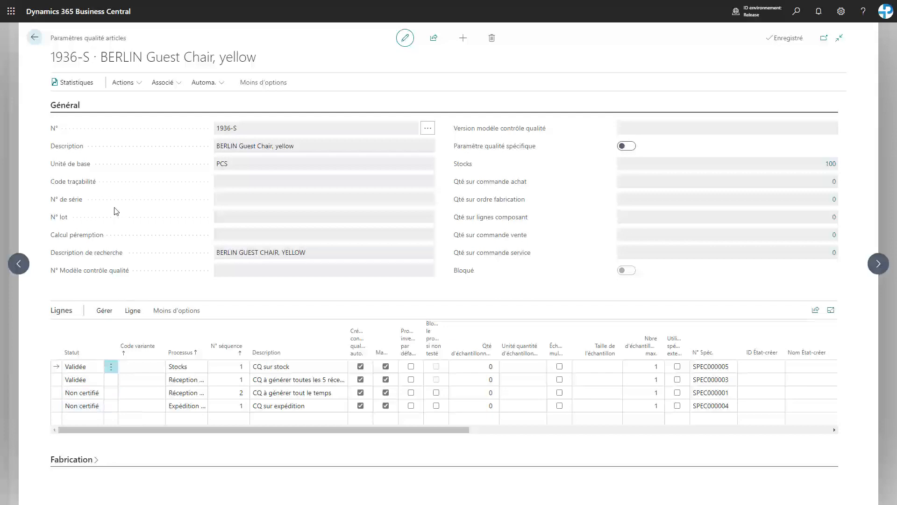
# Step: Leave the item quality settings, search for "mo con qu" and open template QTEMP00002 from the Modèles contrôle qualité list
pyautogui.click(35, 39)
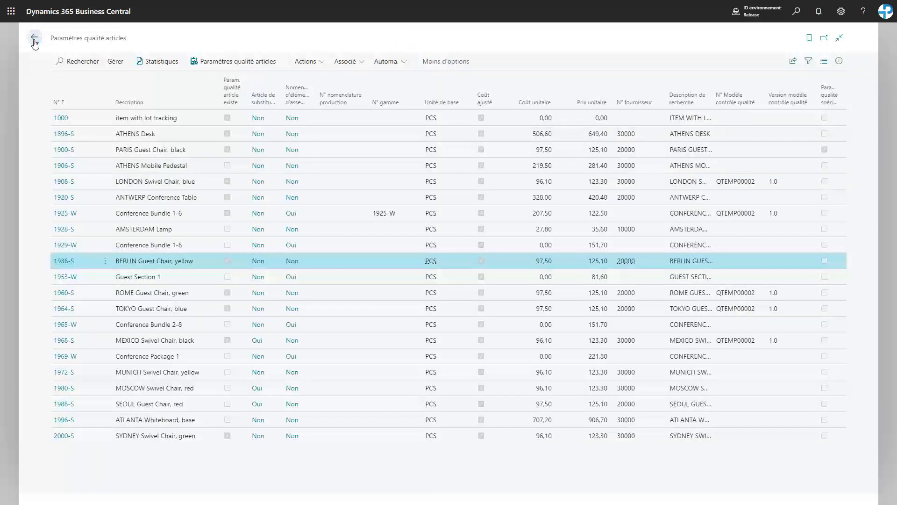
pyautogui.click(35, 39)
pyautogui.click(796, 12)
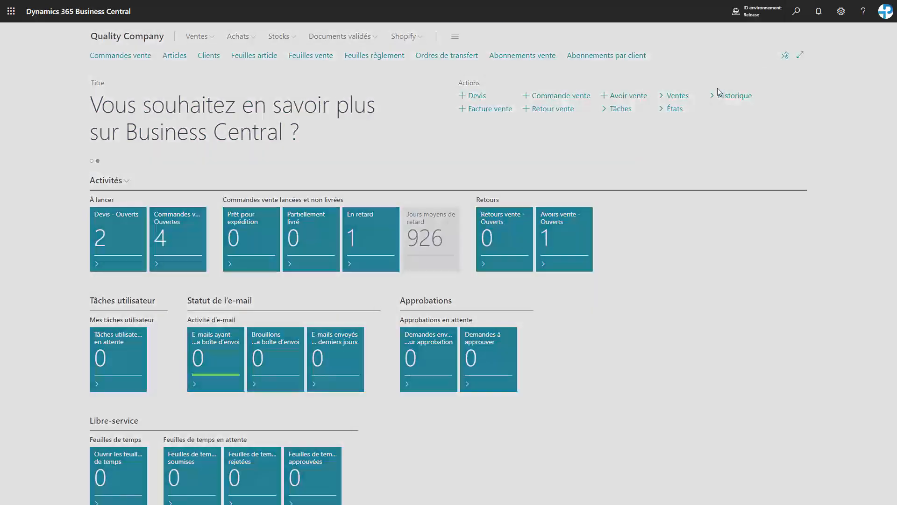
pyautogui.write('mo con qu')
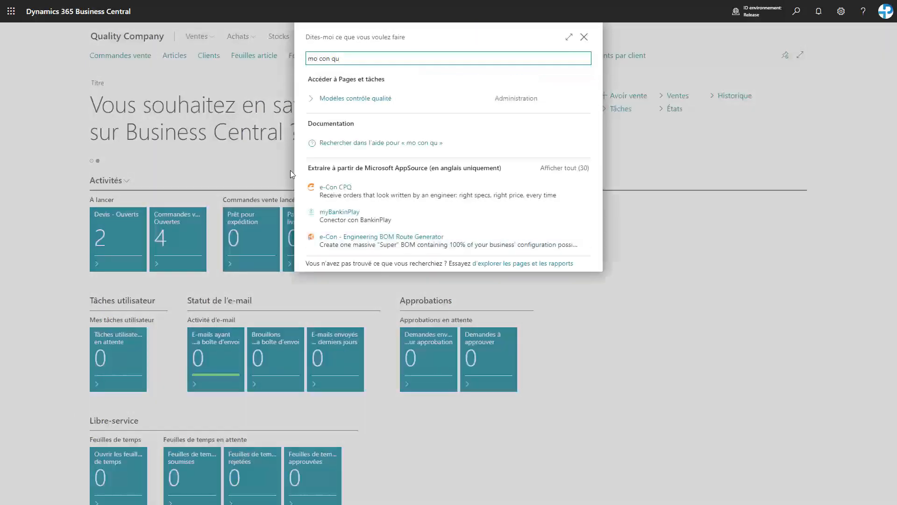
pyautogui.click(341, 102)
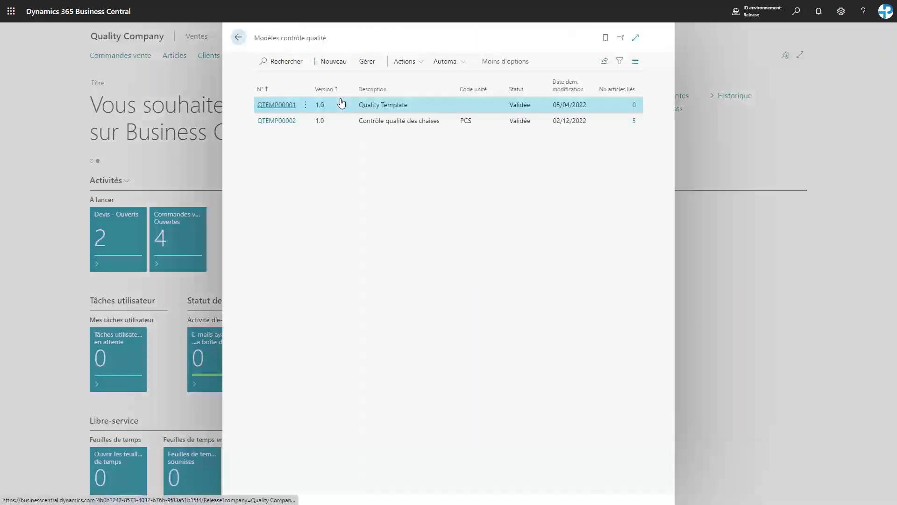
pyautogui.click(279, 121)
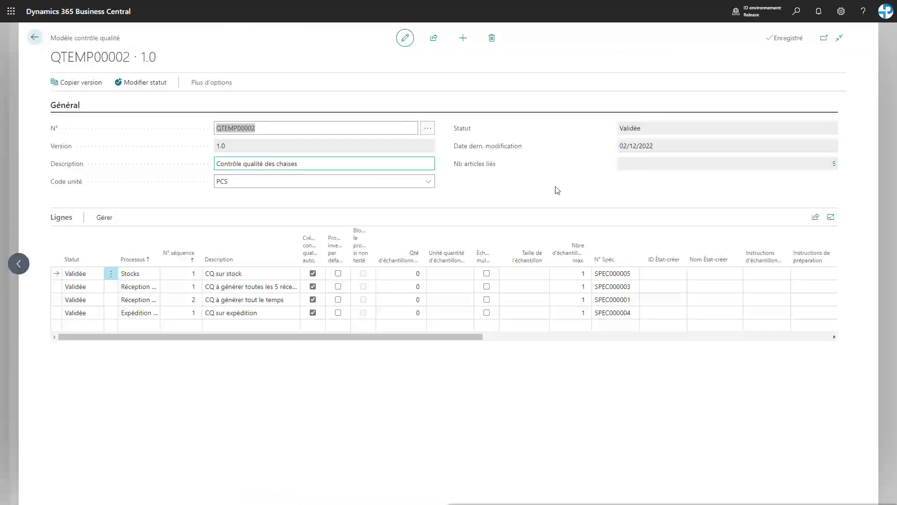
# Step: Review the items linked to template QTEMP00002, and change the template's status to Non certifié
pyautogui.click(834, 164)
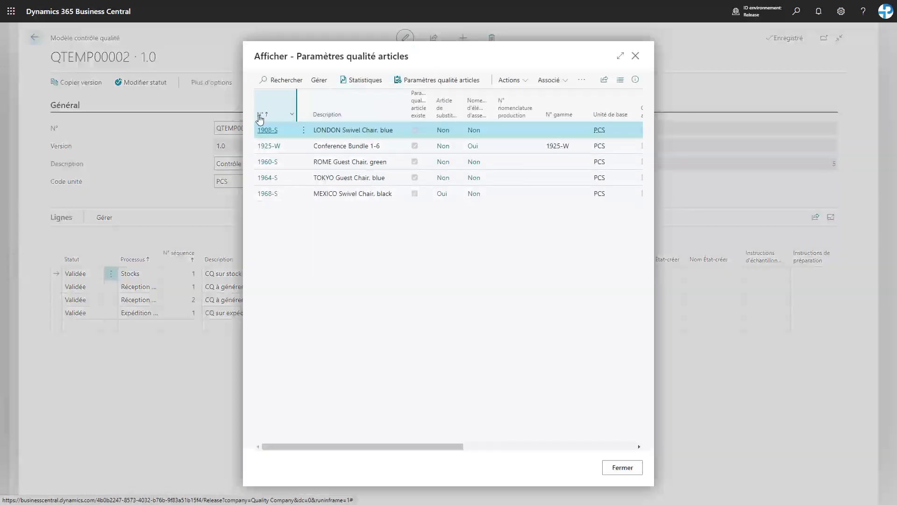
pyautogui.click(626, 467)
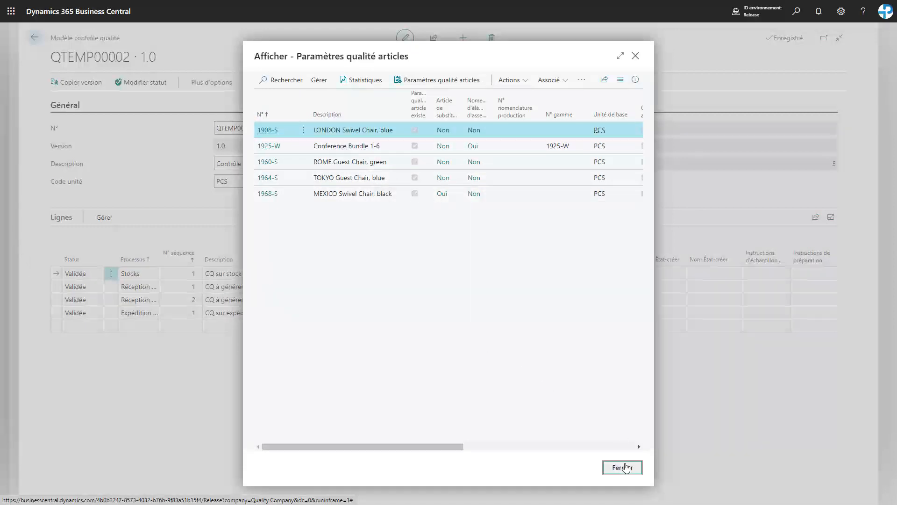
pyautogui.click(159, 84)
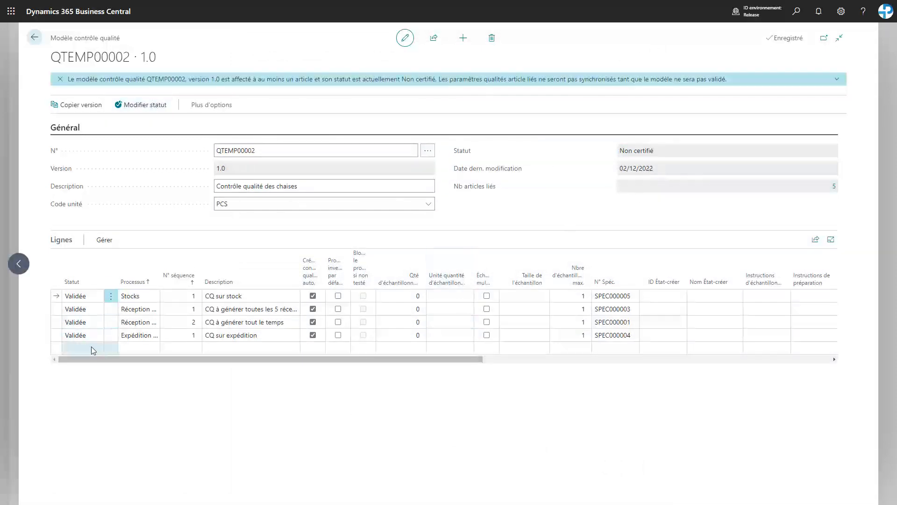
# Step: Add a Retour vente line described "CQ pour retour vente" to the template, with automatic quality control creation enabled
pyautogui.click(138, 346)
pyautogui.click(156, 349)
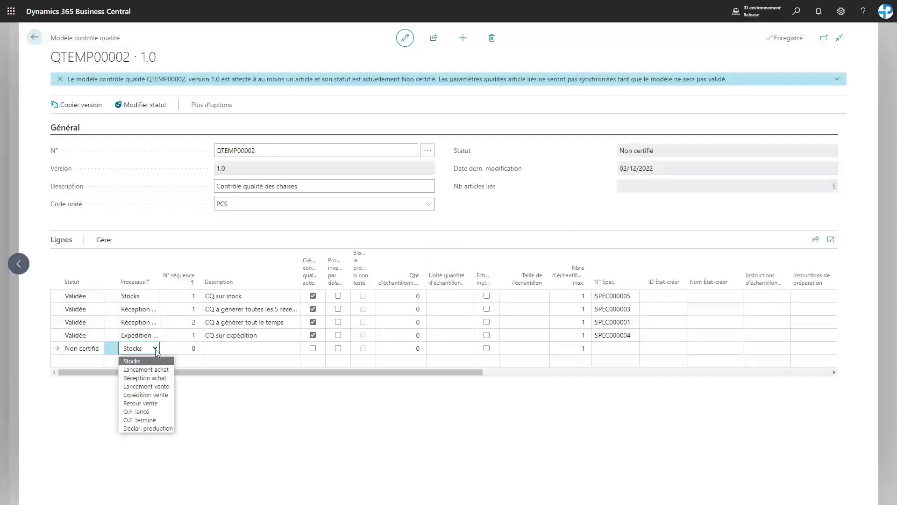
pyautogui.click(140, 403)
pyautogui.click(241, 349)
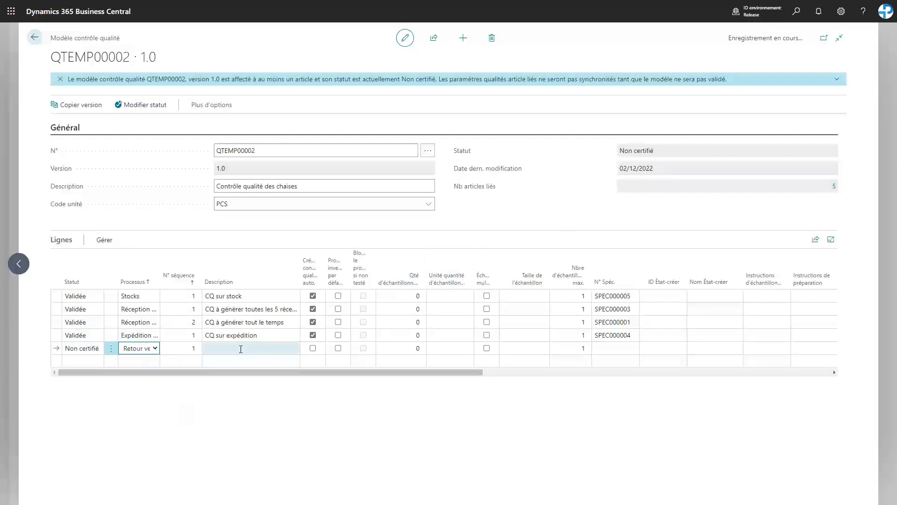
pyautogui.write('CQ ')
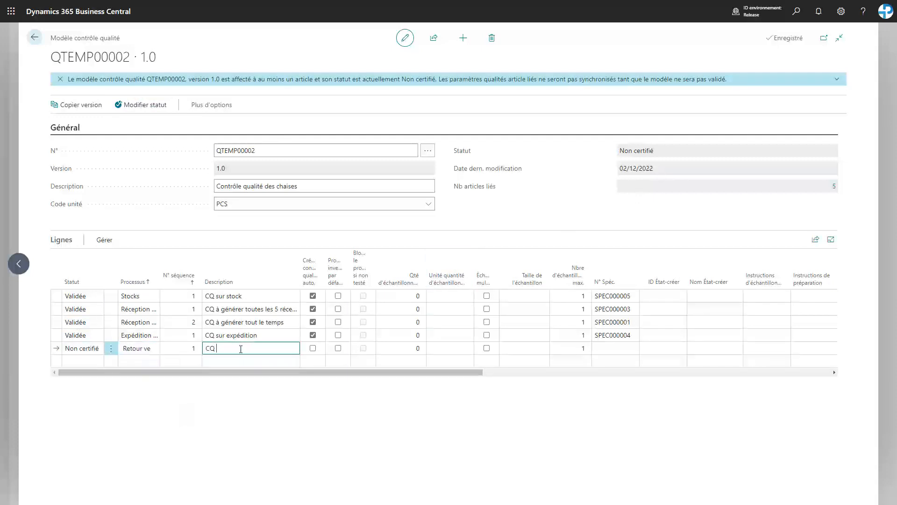
pyautogui.write('pour retour vente')
pyautogui.press('Tab')
pyautogui.press('Tab')
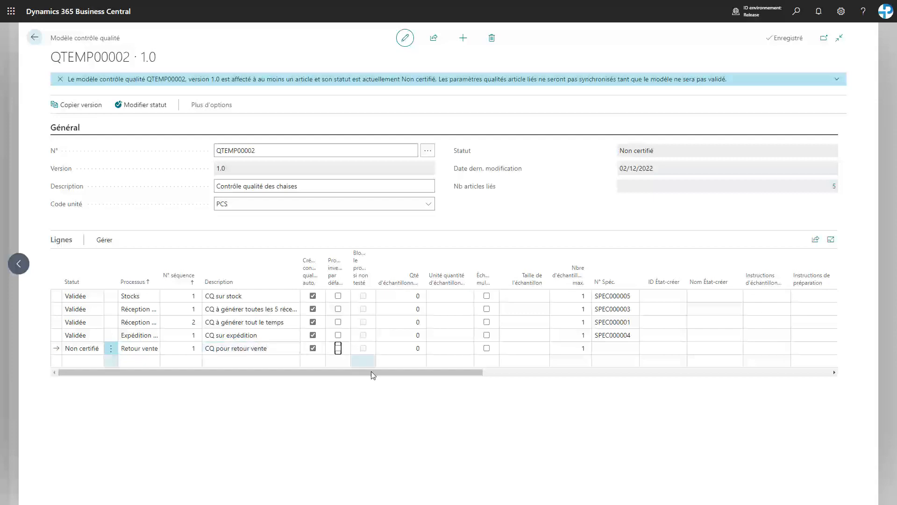
# Step: Assign specification SPEC000007 to the "CQ pour retour vente" line and set the line's status to Validée
pyautogui.moveTo(389, 373); pyautogui.dragTo(445, 367)
pyautogui.click(515, 350)
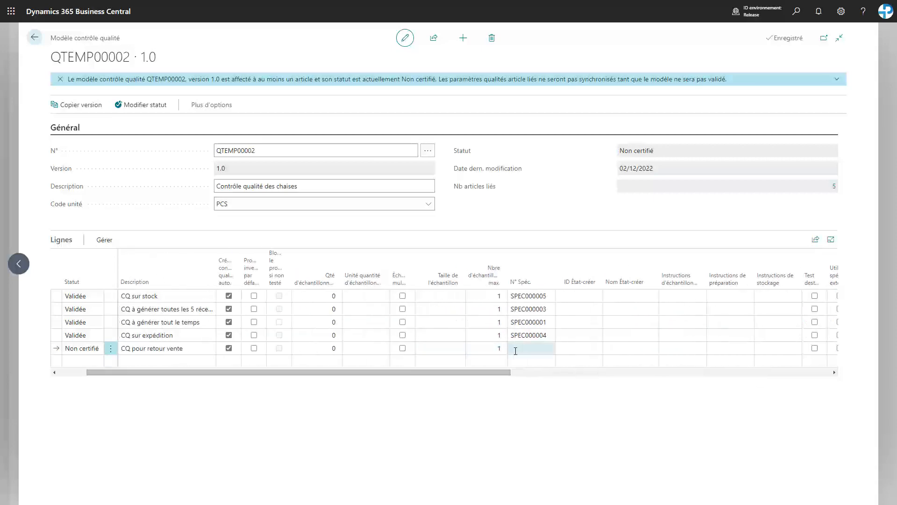
pyautogui.click(550, 349)
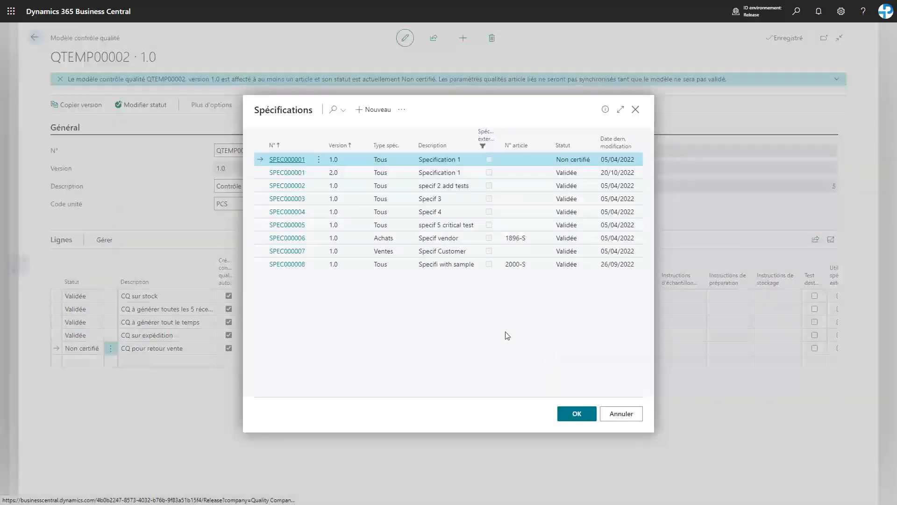
pyautogui.click(289, 253)
pyautogui.click(577, 413)
pyautogui.click(88, 350)
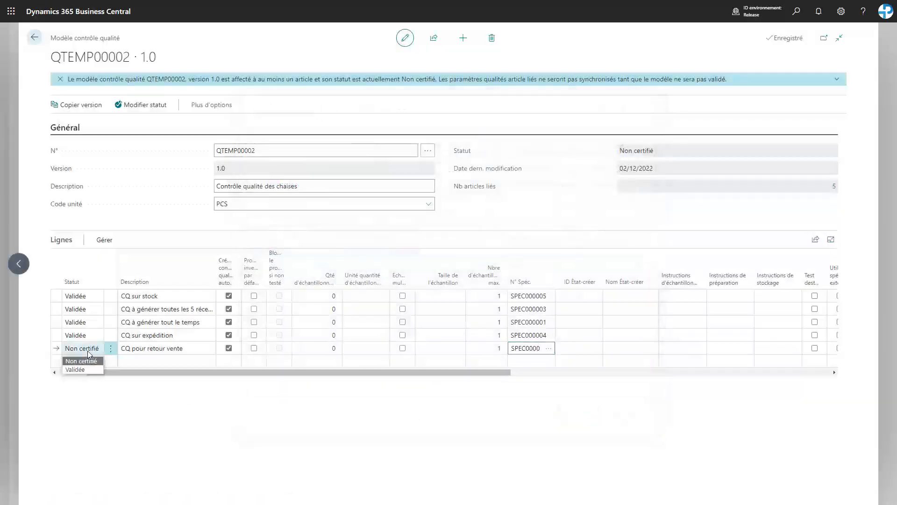
pyautogui.click(88, 368)
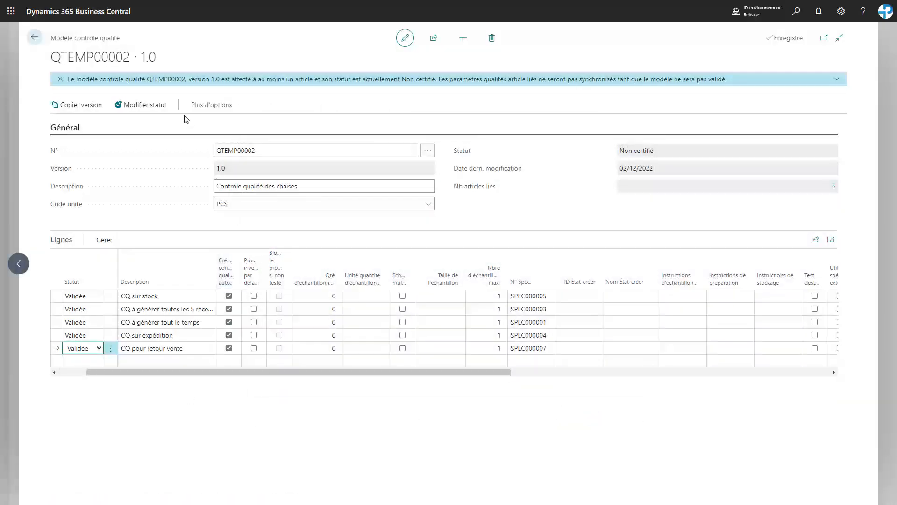
# Step: Change the status of template QTEMP00002 to Validée, accepting the update of all linked items' quality settings
pyautogui.click(154, 105)
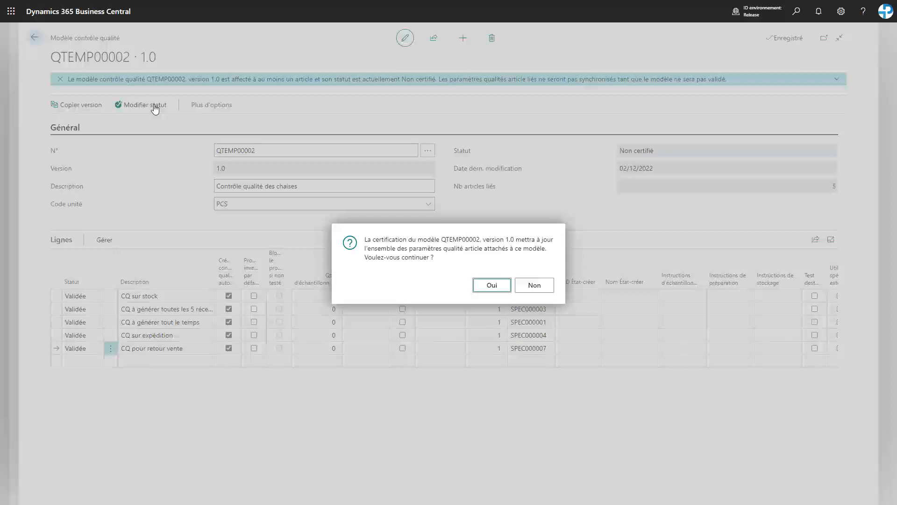
pyautogui.click(492, 285)
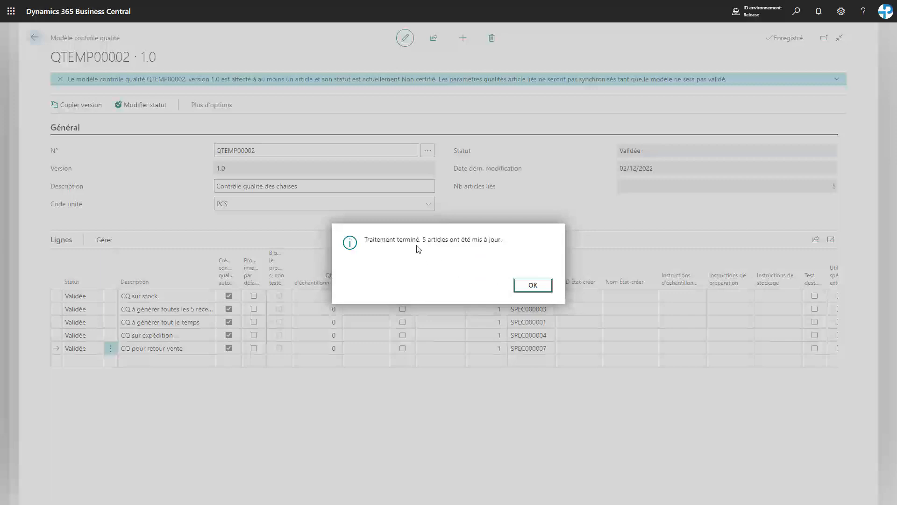
pyautogui.click(545, 286)
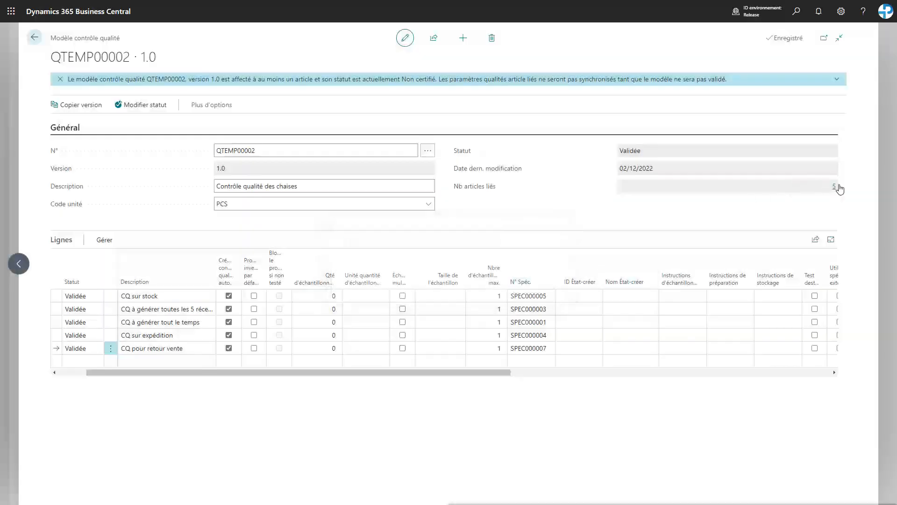
# Step: Open the quality settings of linked item 1908-S and check the control lines of each linked item through 1968-S
pyautogui.click(833, 186)
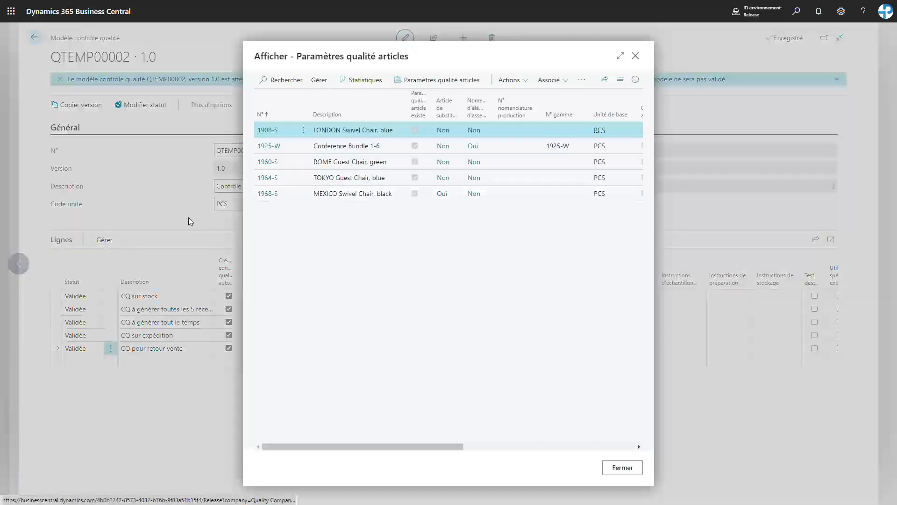
pyautogui.click(267, 131)
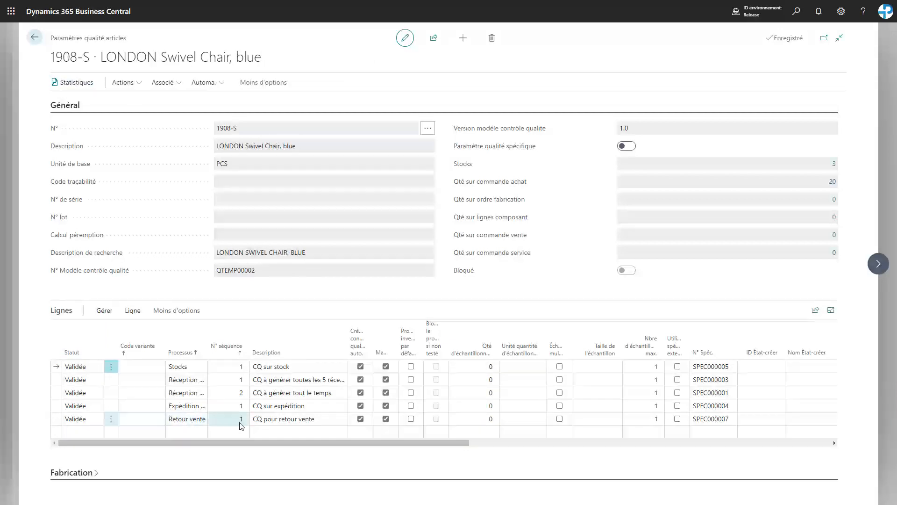
pyautogui.click(879, 264)
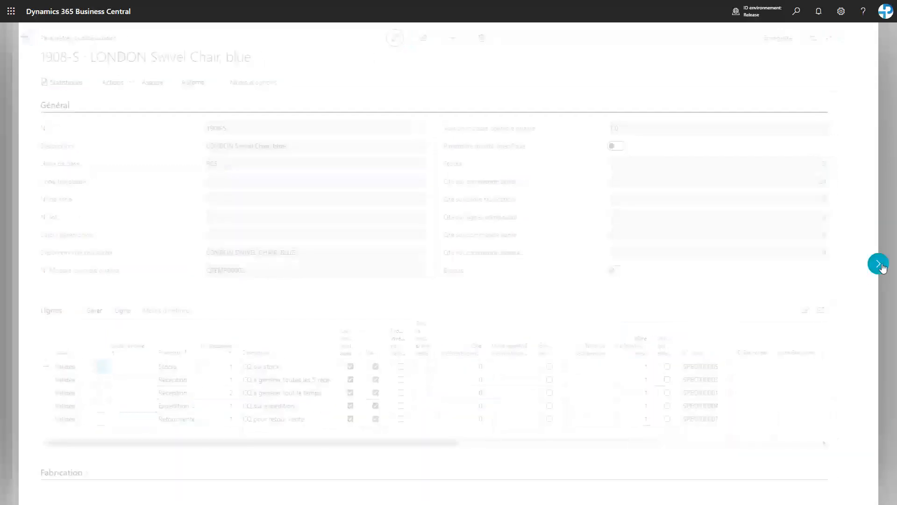
pyautogui.click(879, 264)
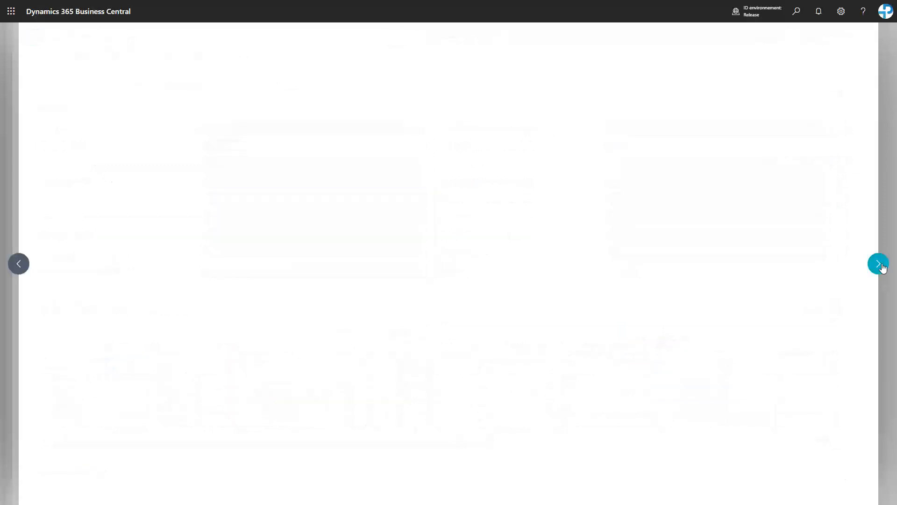
pyautogui.click(879, 264)
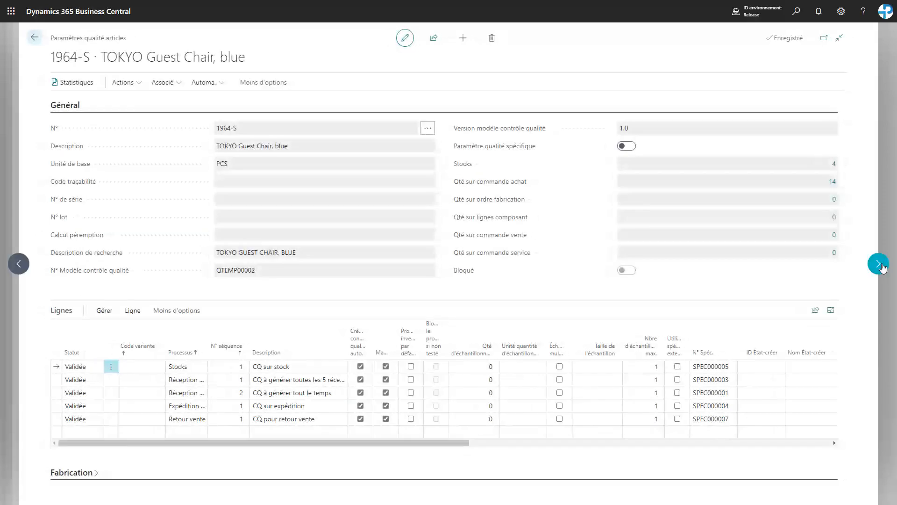
pyautogui.click(879, 264)
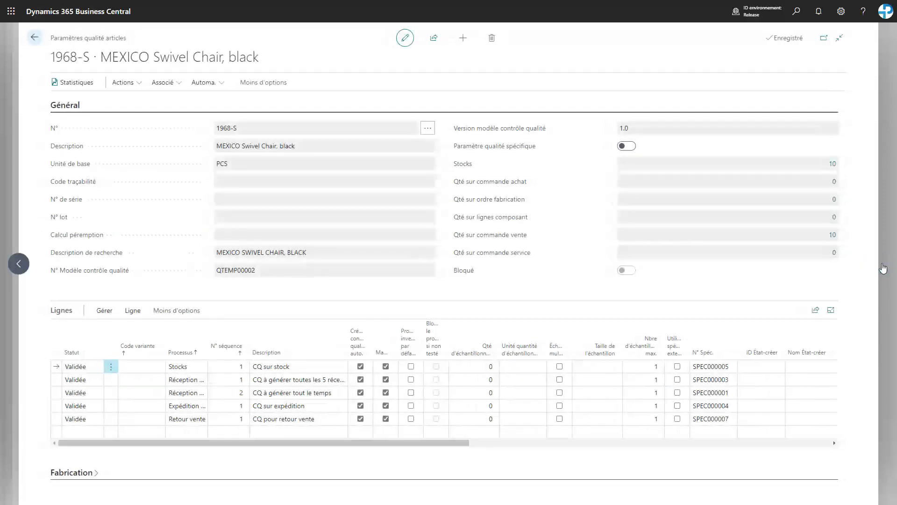